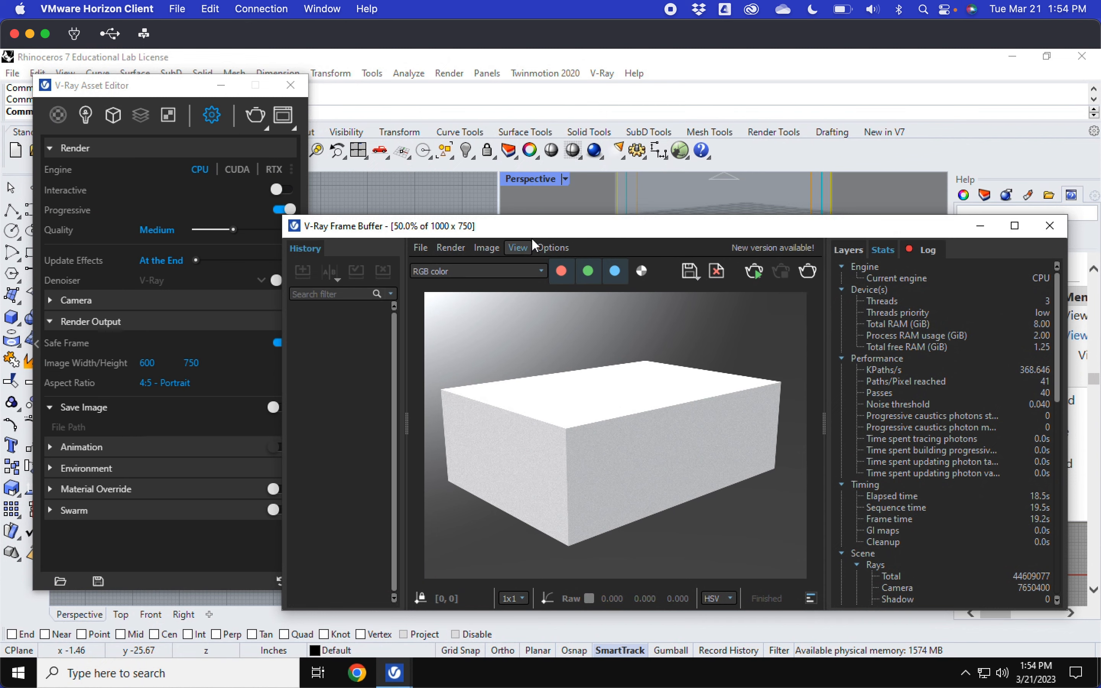
Step: Open the material library panel and download the standard V-Ray material library
left_click_drag(532, 226, 653, 232)
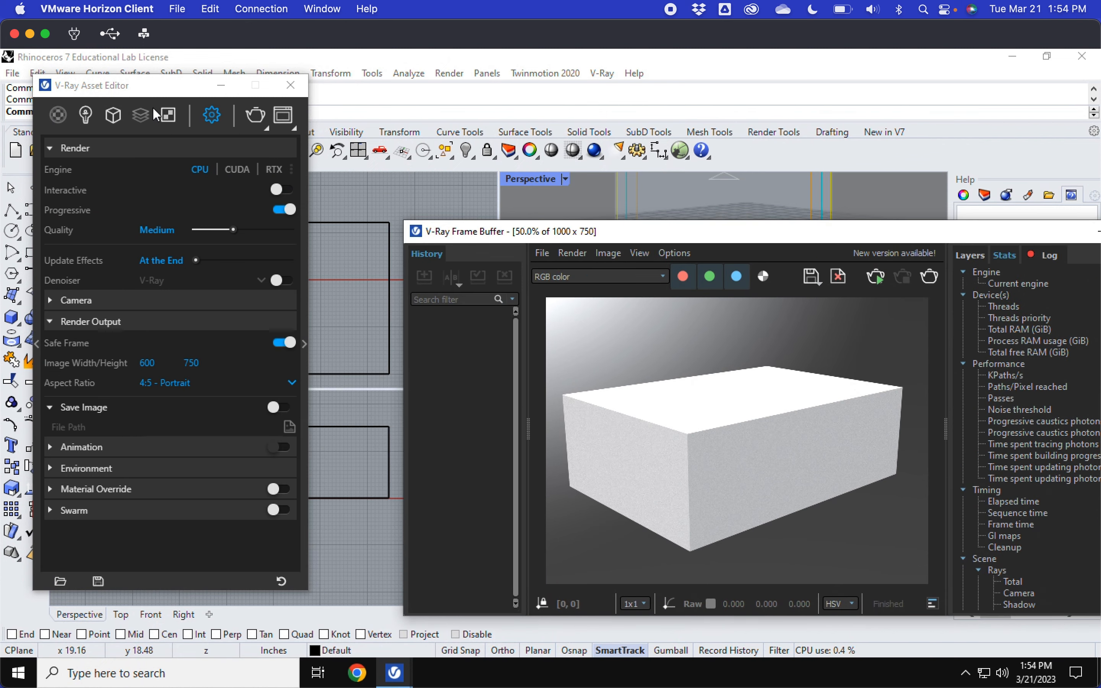
left_click_drag(160, 90, 567, 91)
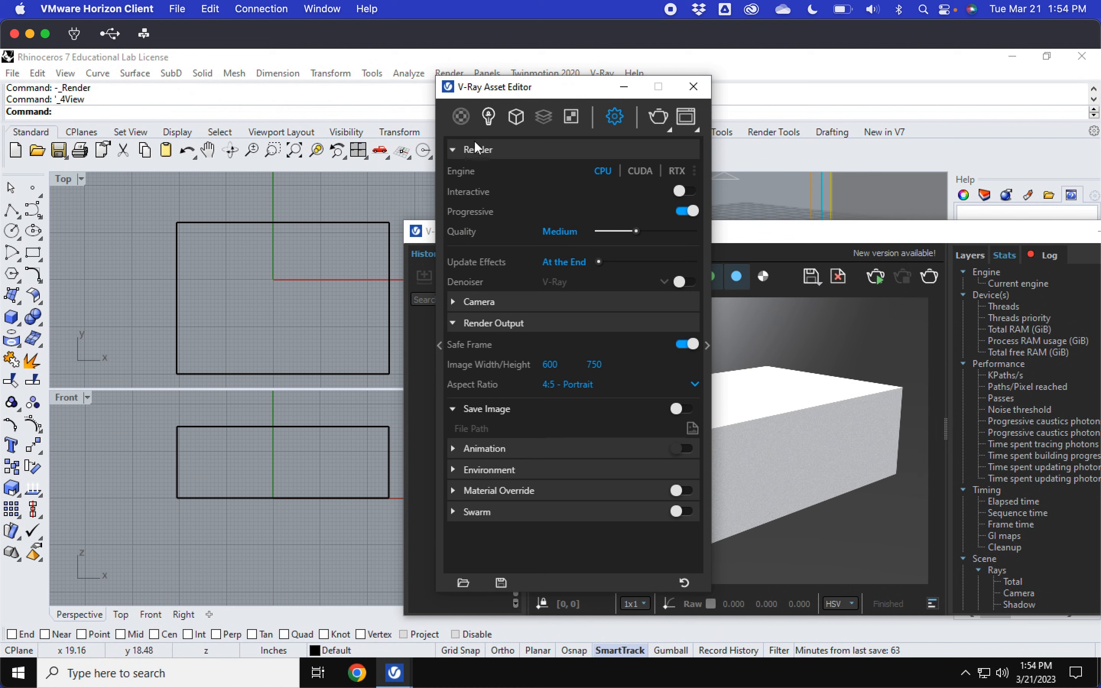
left_click(439, 344)
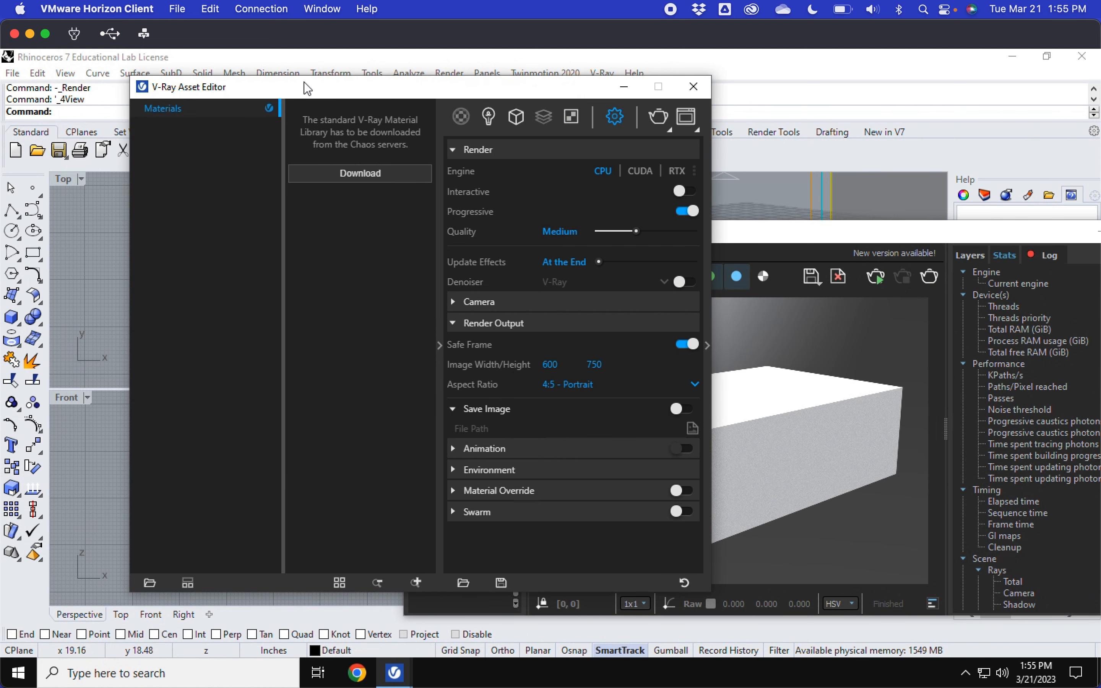
left_click_drag(302, 90, 367, 100)
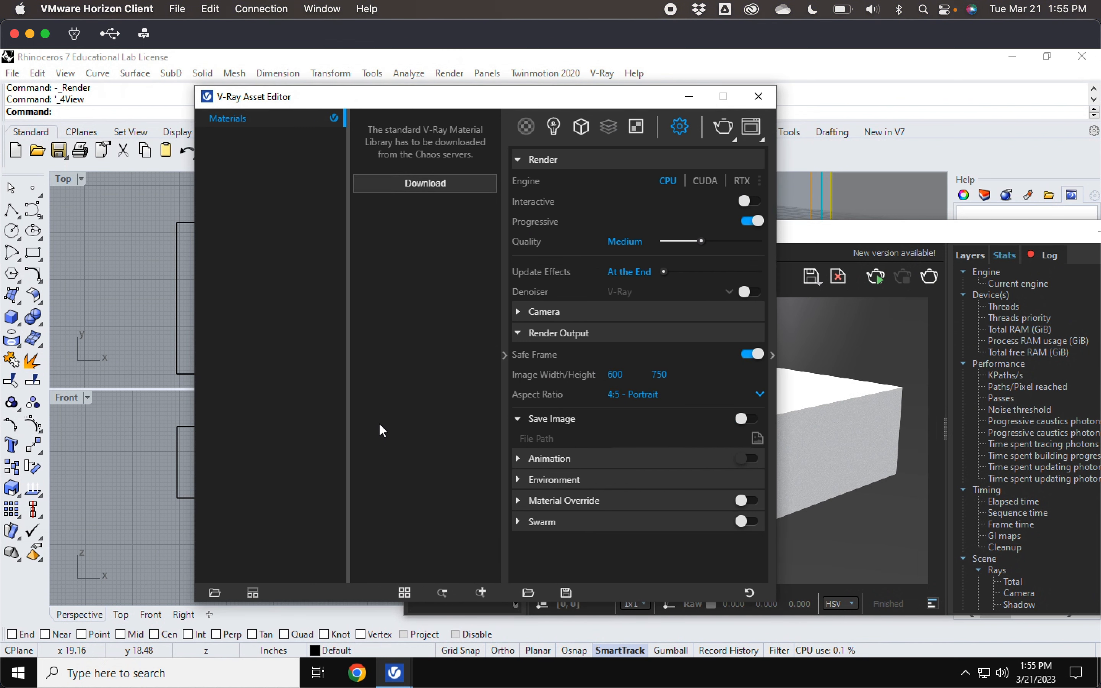
left_click(423, 182)
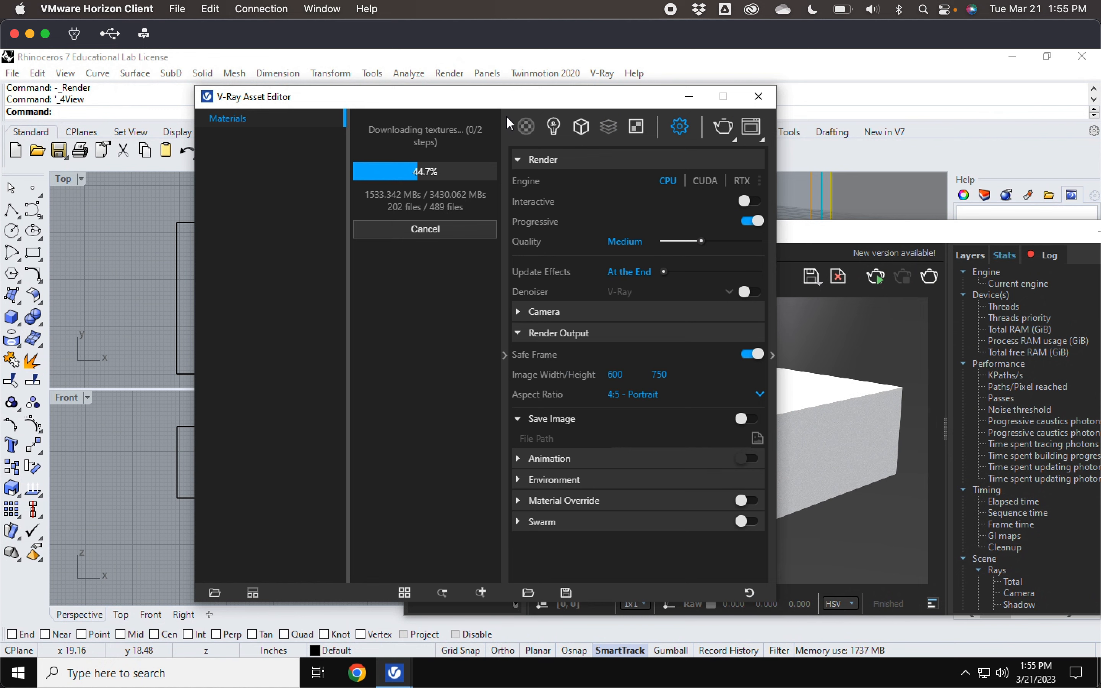
Step: Browse the Plastic category of the material library
left_click_drag(476, 103, 442, 104)
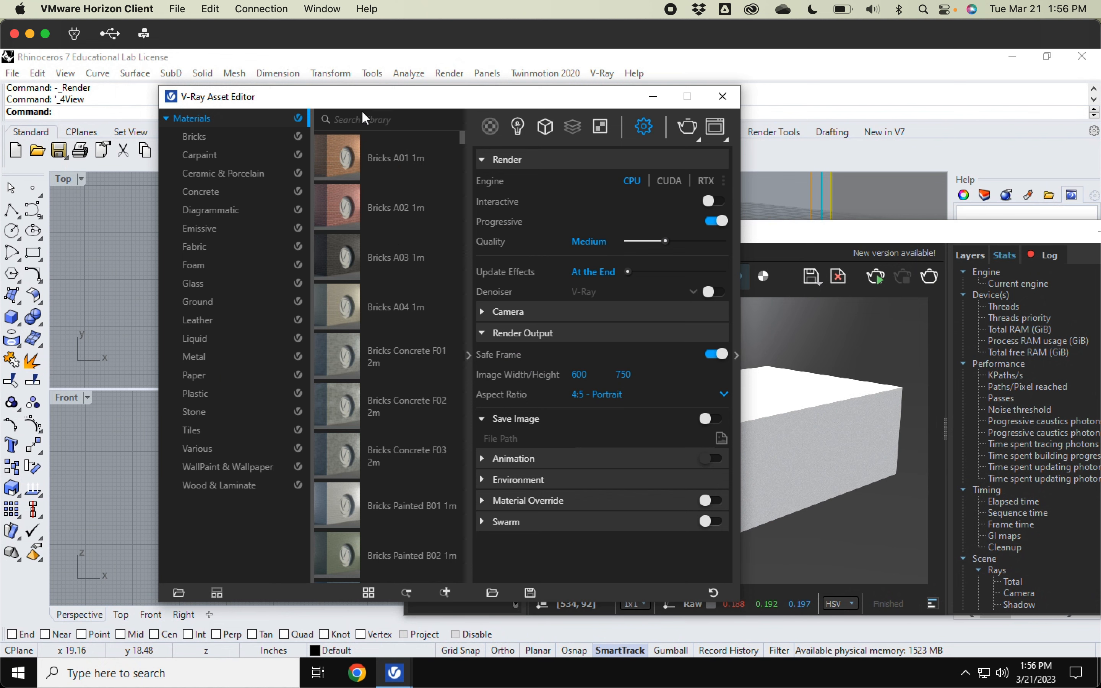
left_click_drag(361, 102, 322, 102)
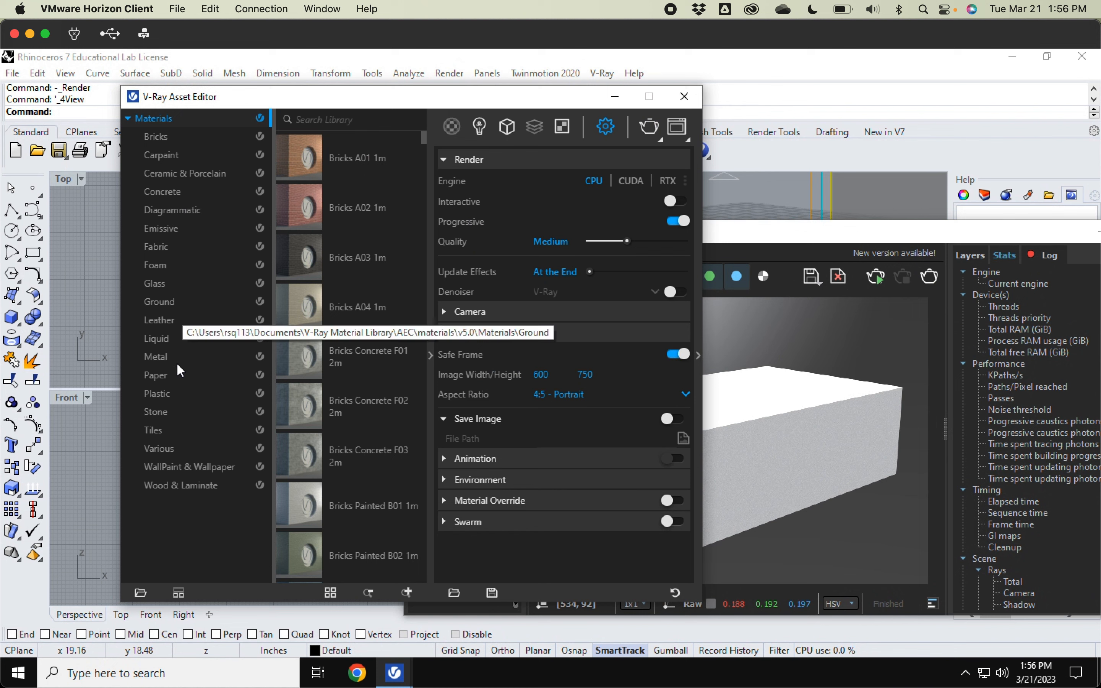
left_click(159, 394)
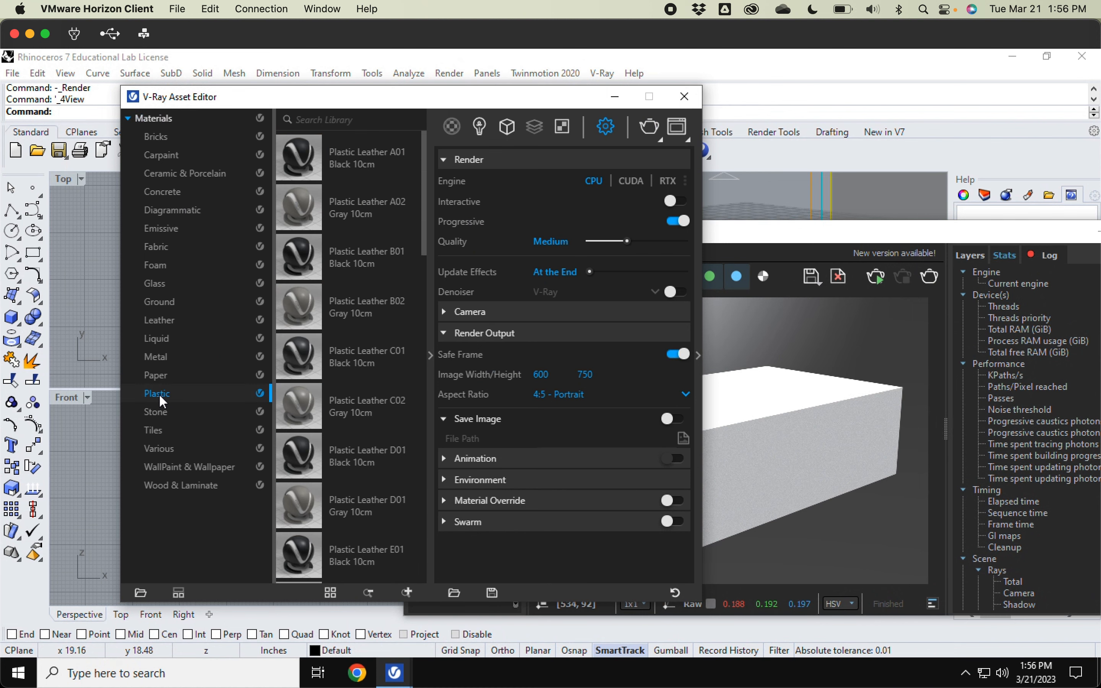
left_click_drag(422, 231, 434, 486)
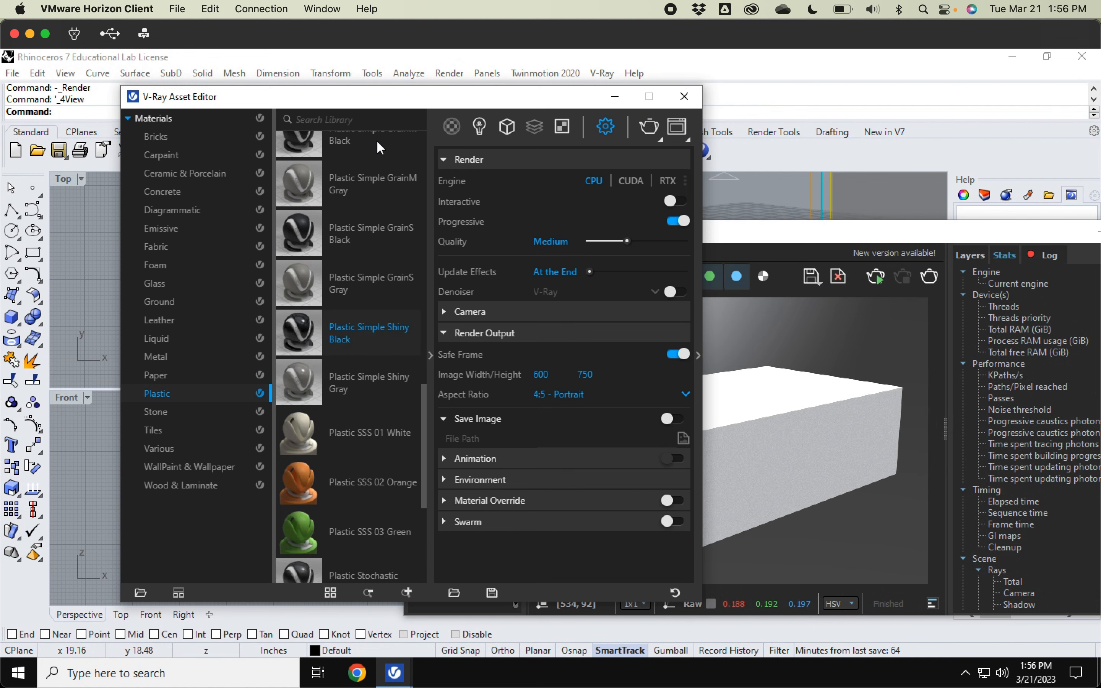
Step: Add the Plastic Simple Shiny Black material from the library to the scene materials
left_click_drag(372, 103, 285, 106)
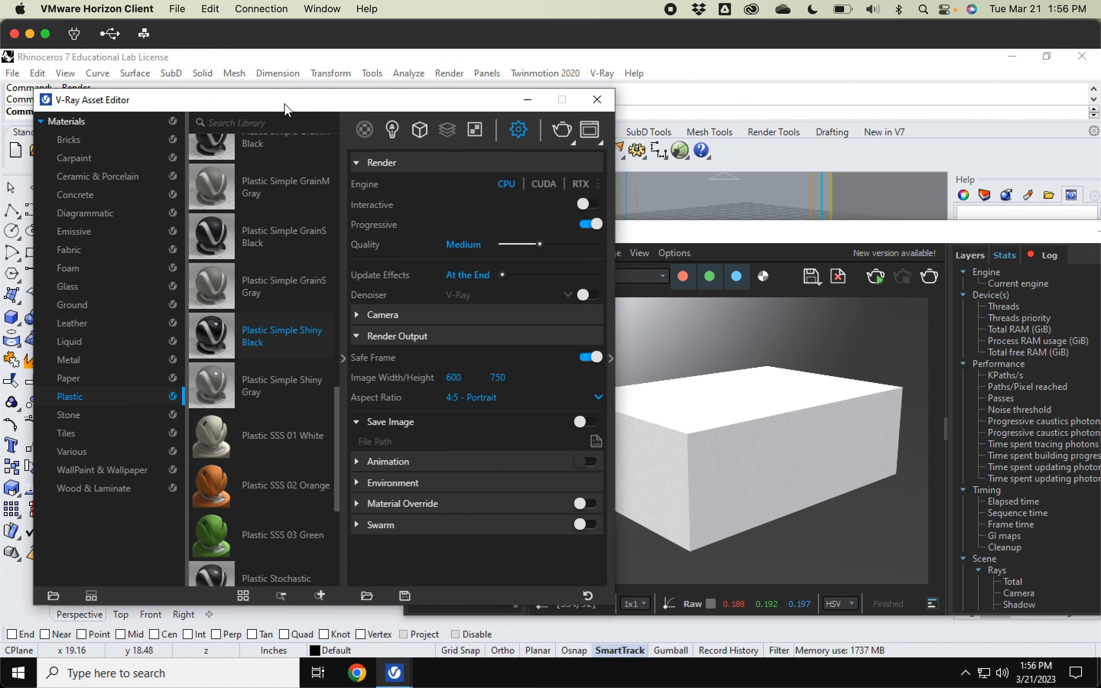
left_click_drag(694, 233, 781, 538)
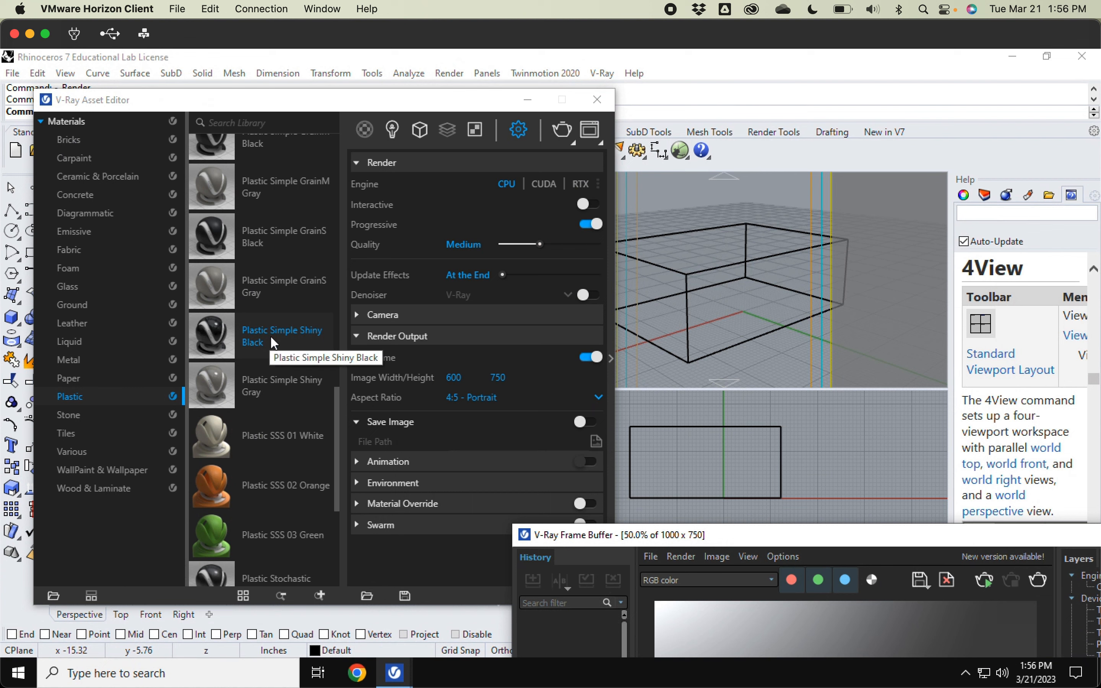
left_click(391, 131)
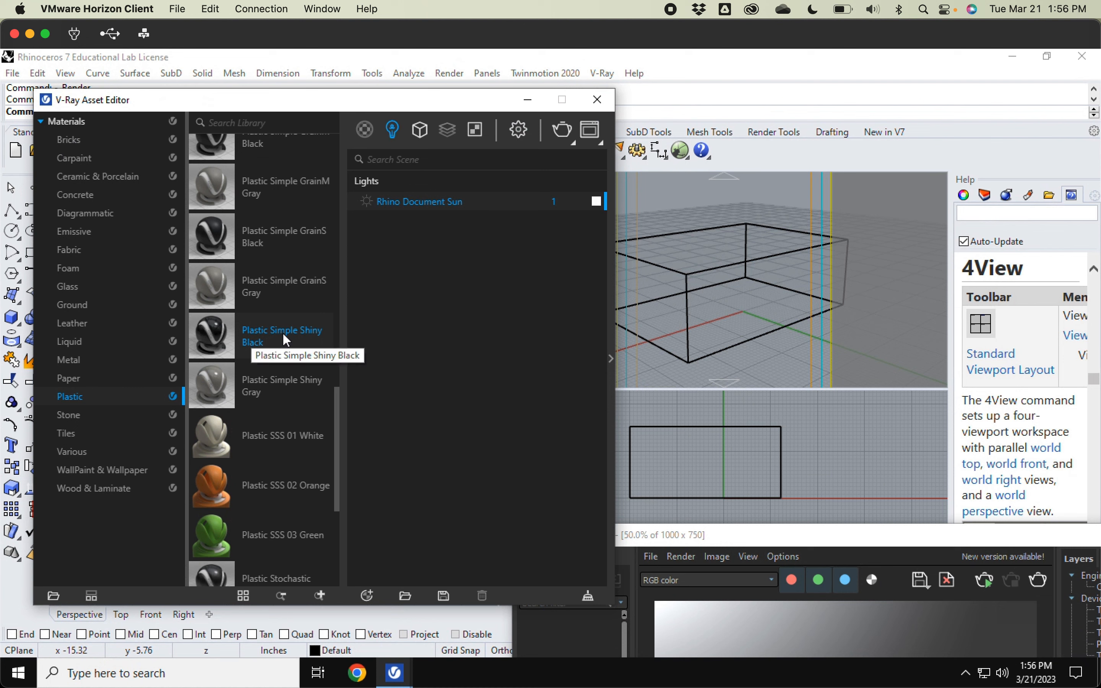
left_click_drag(213, 335, 512, 338)
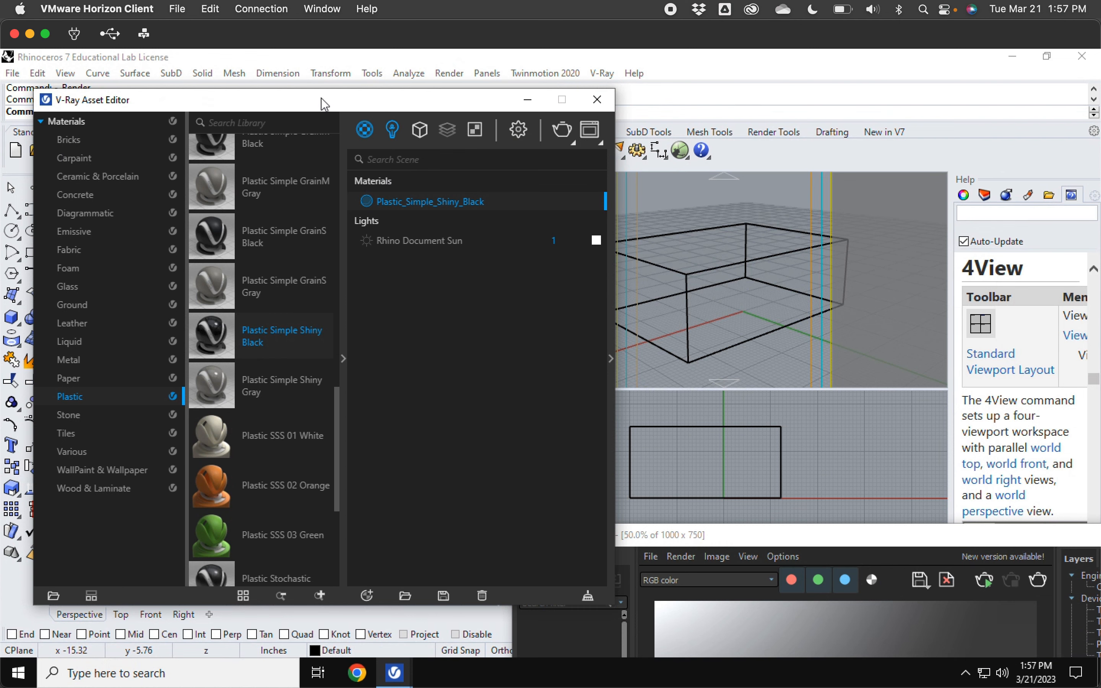
Step: Select the box and apply Plastic_Simple_Shiny_Black to the selection
left_click_drag(314, 101, 269, 111)
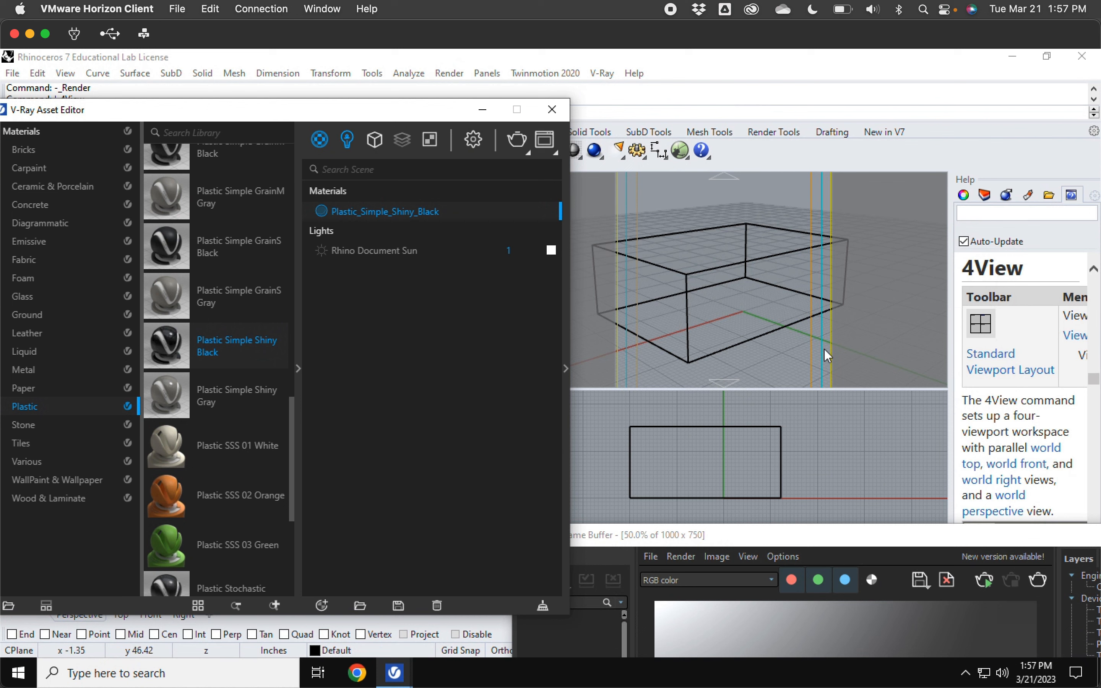
left_click(709, 279)
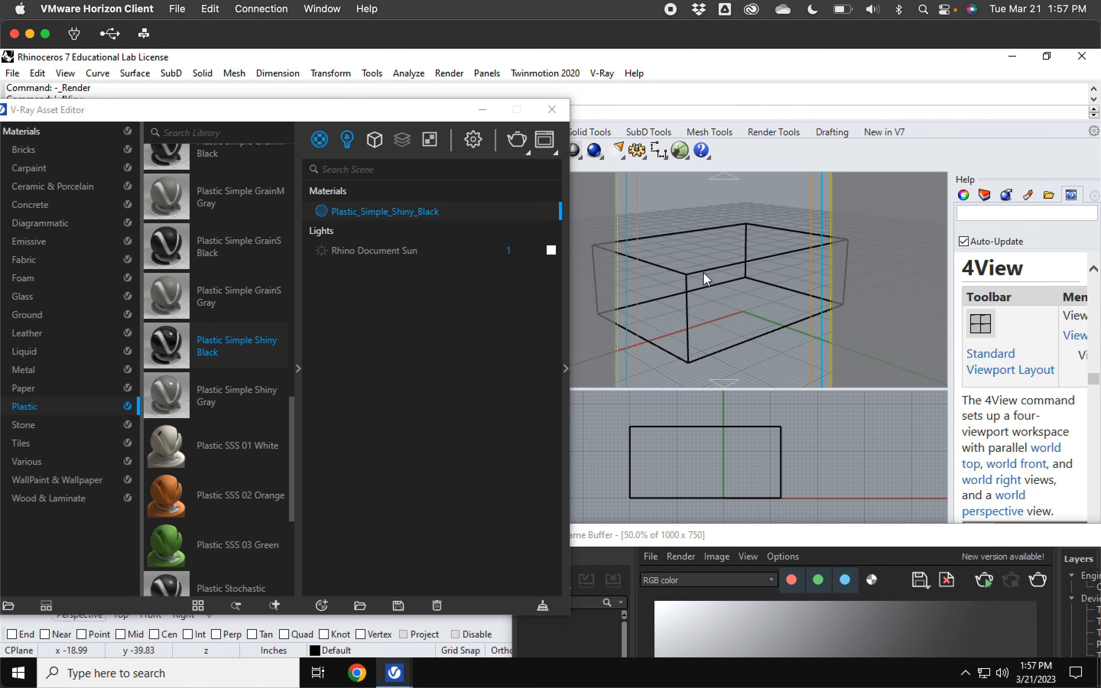
left_click(704, 272)
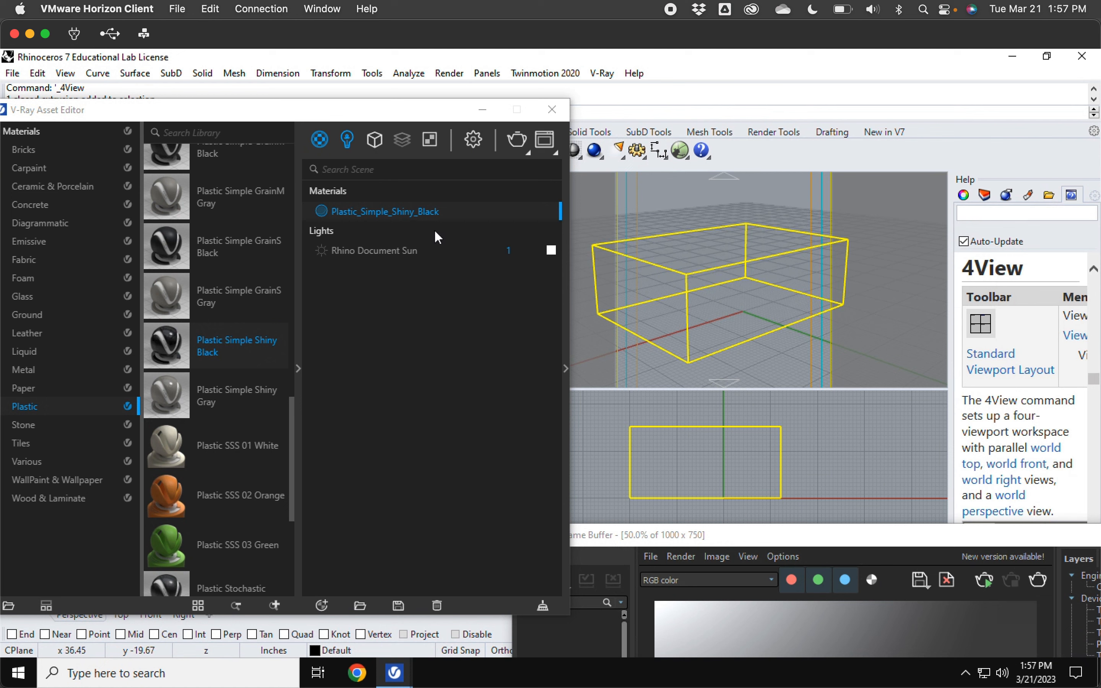
right_click(389, 211)
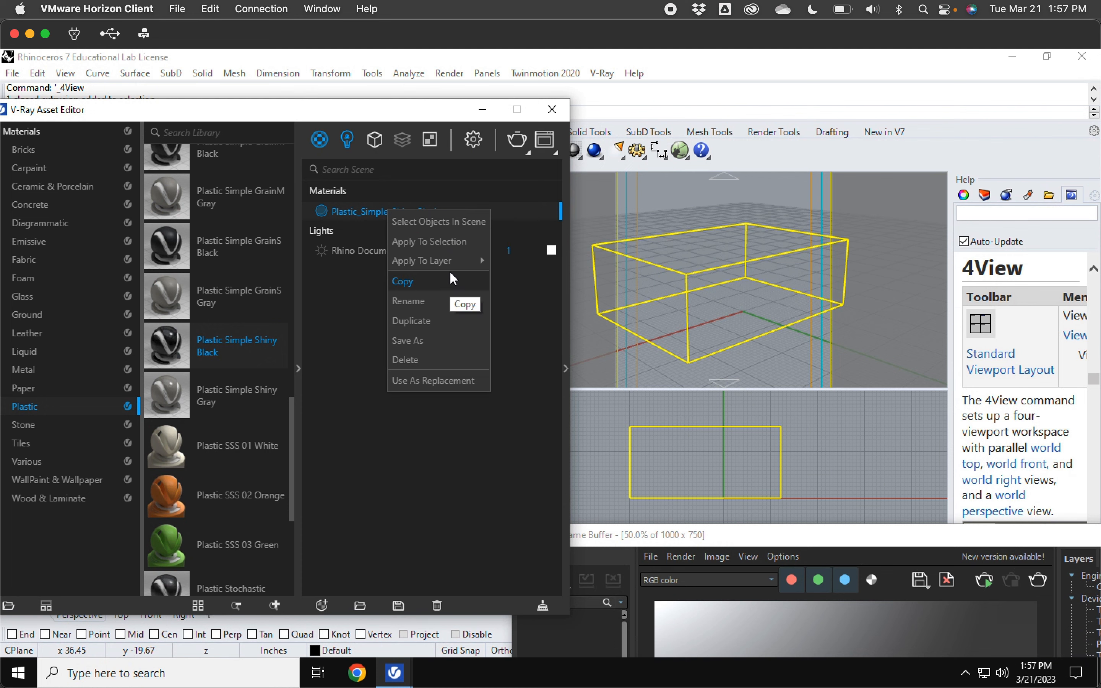
left_click(450, 242)
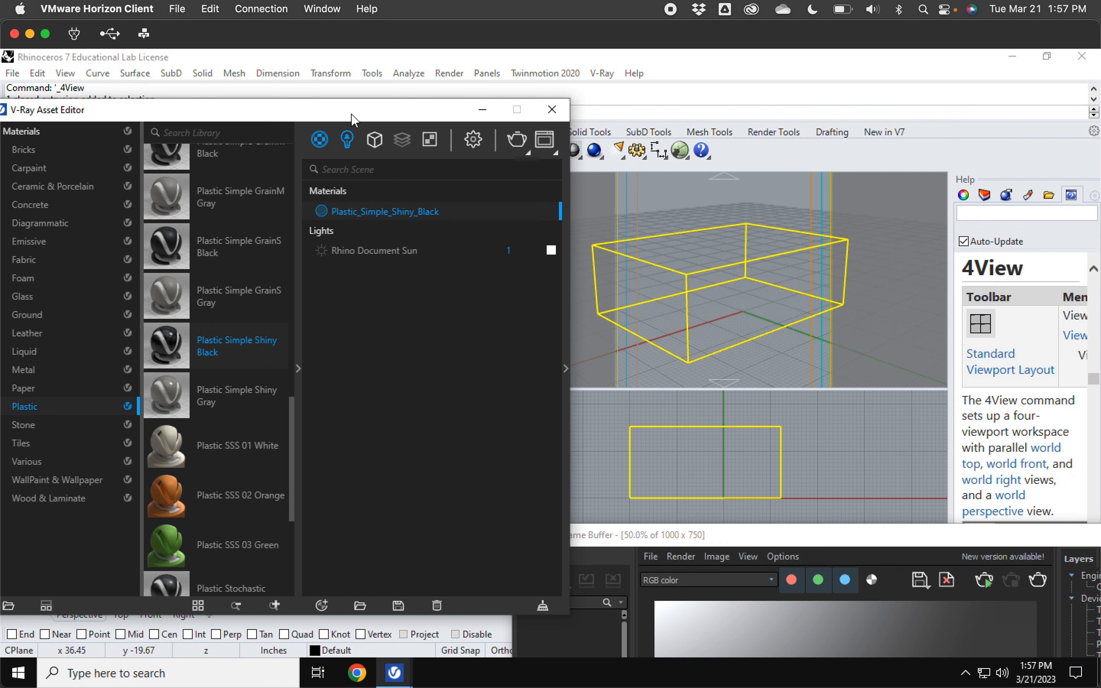
Step: Set the Perspective viewport's display mode to Rendered
left_click_drag(351, 114, 307, 116)
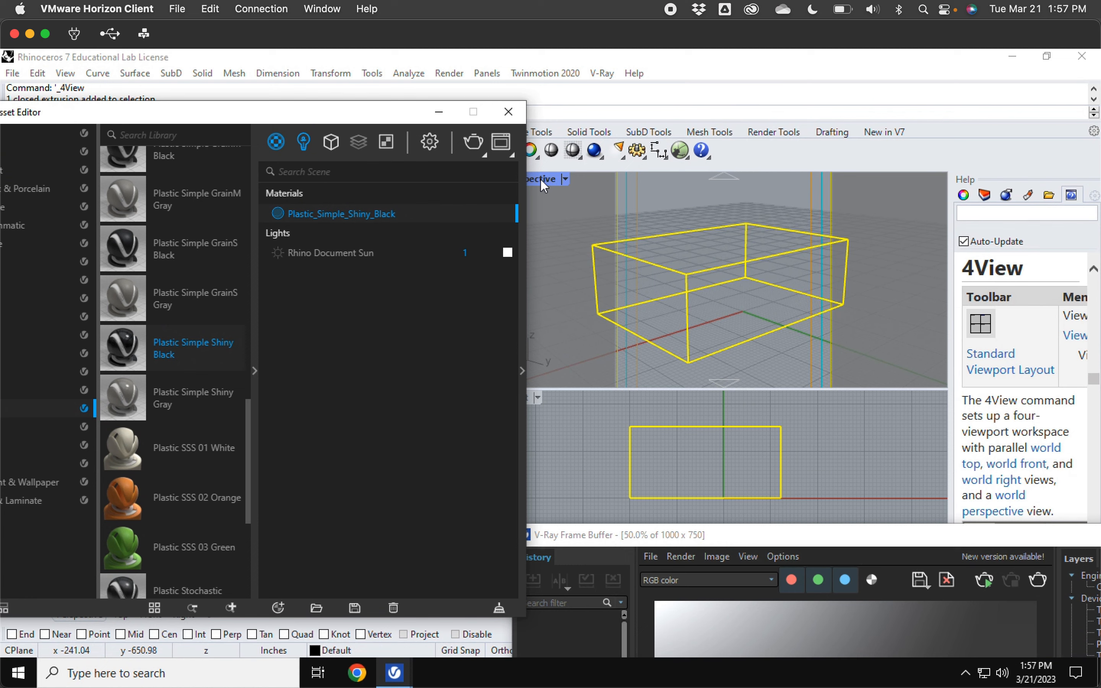
left_click(541, 179)
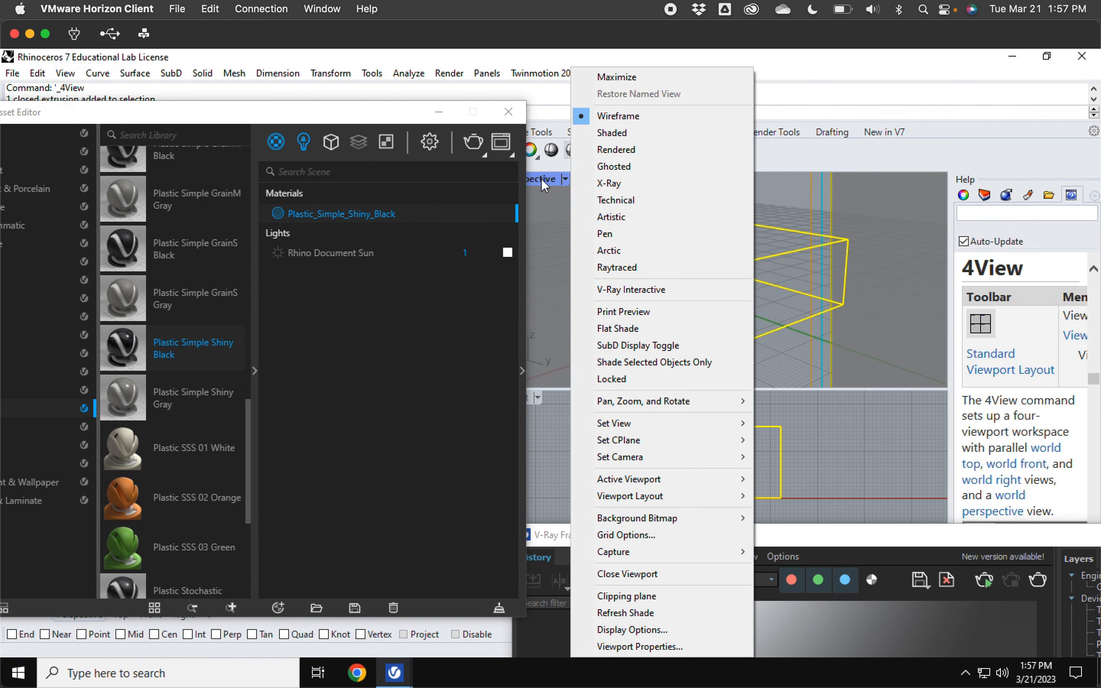
left_click(637, 149)
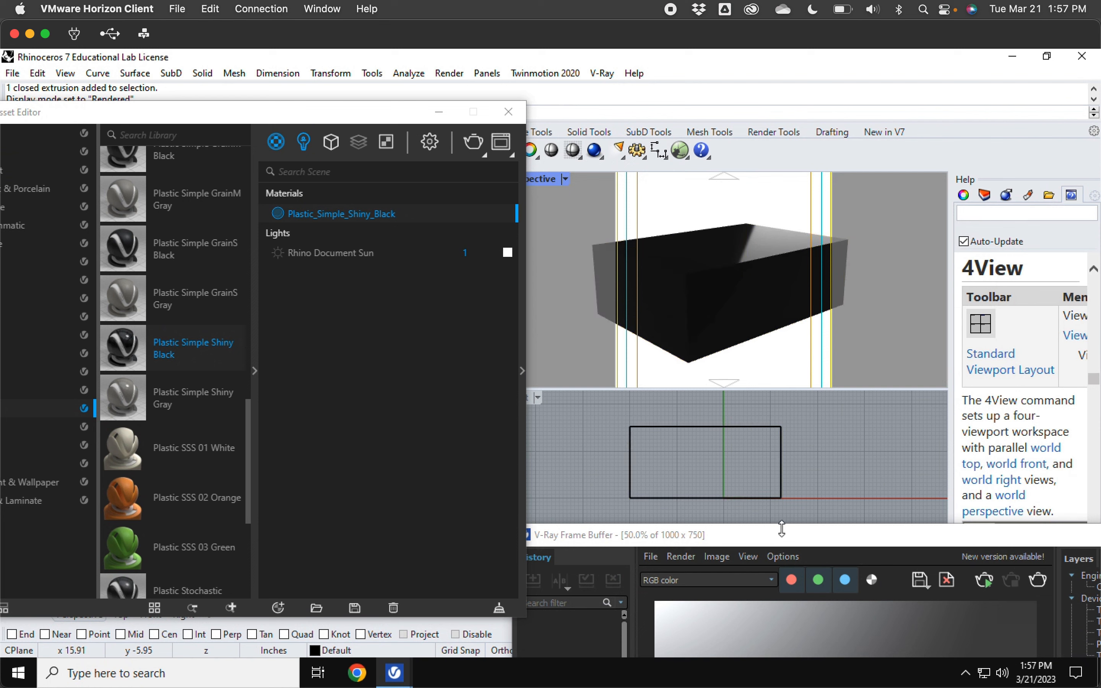
Step: Render the scene with V-Ray in the frame buffer
left_click_drag(781, 537, 544, 160)
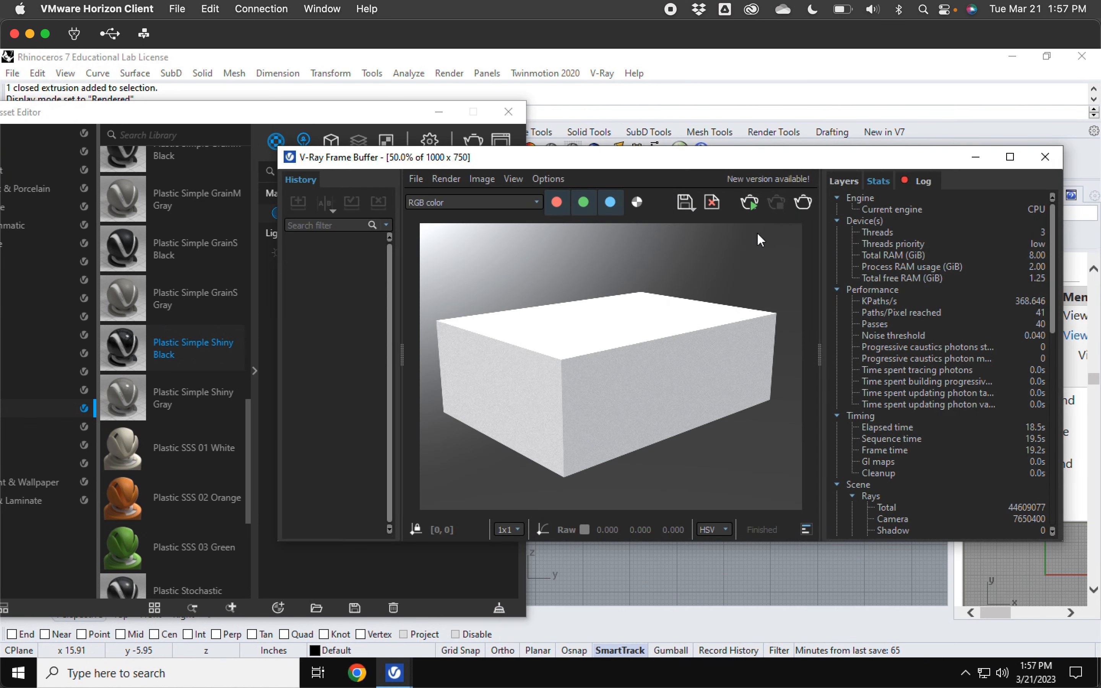
left_click(486, 147)
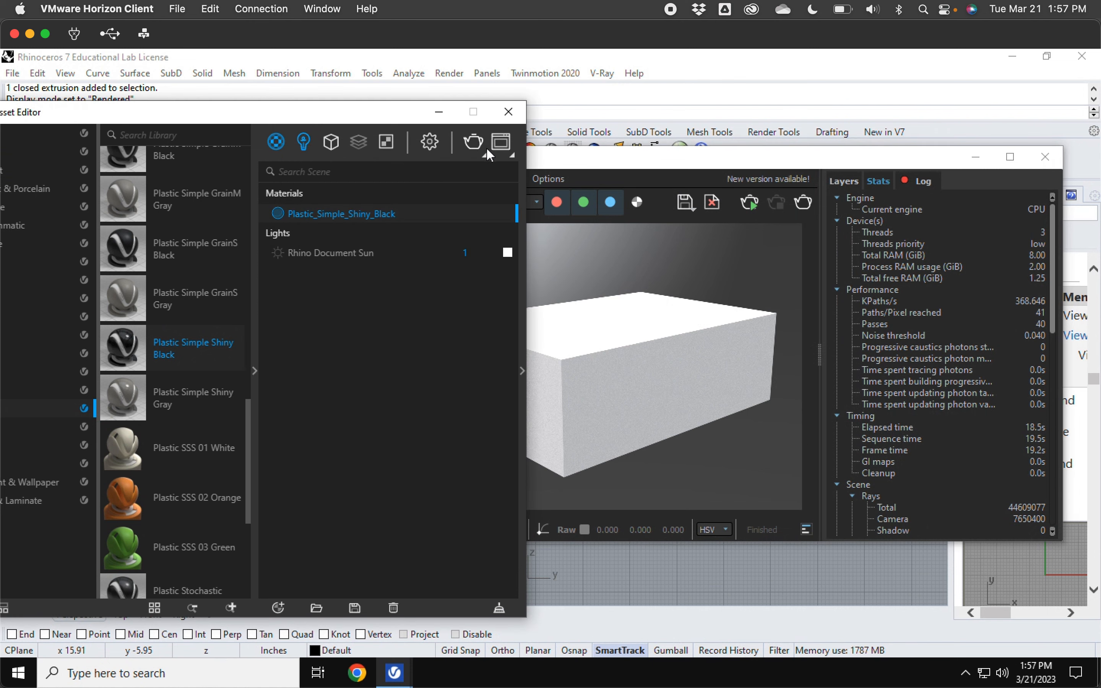
left_click(474, 141)
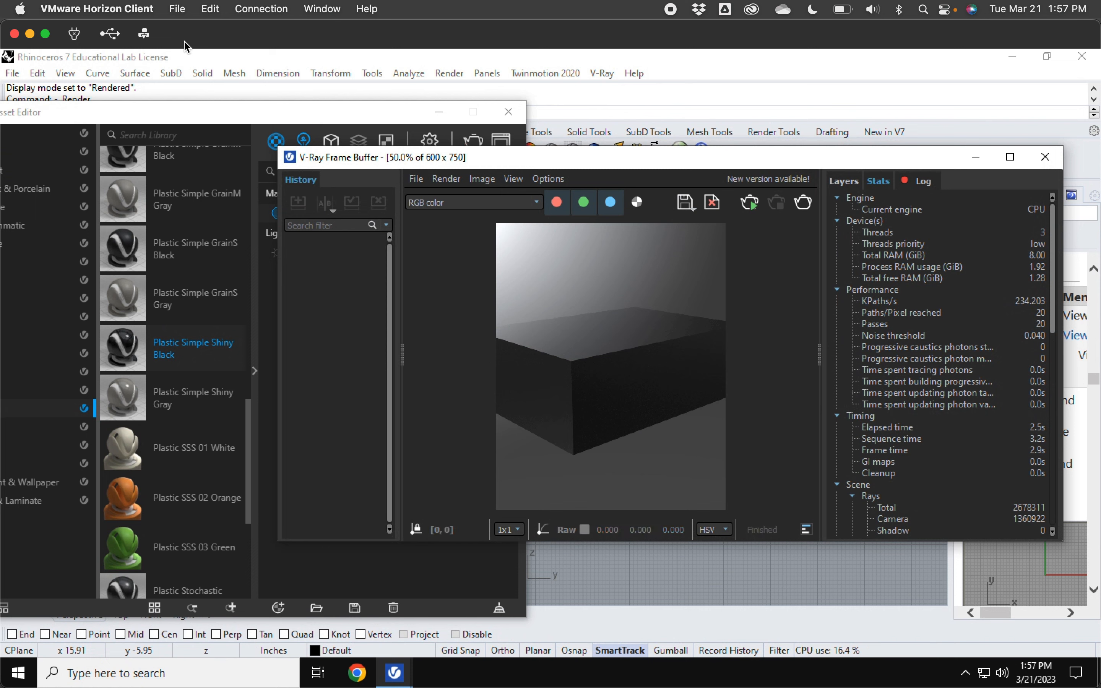
left_click(232, 120)
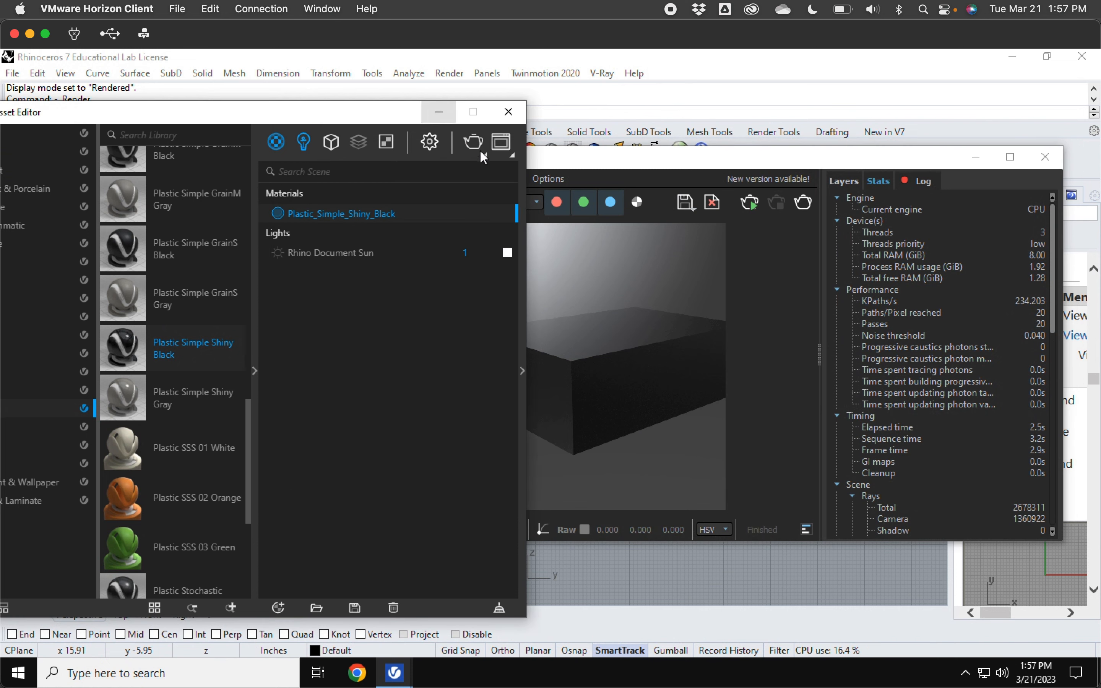
Step: In the render settings, set the output aspect ratio to 5:4 - Landscape
left_click(429, 140)
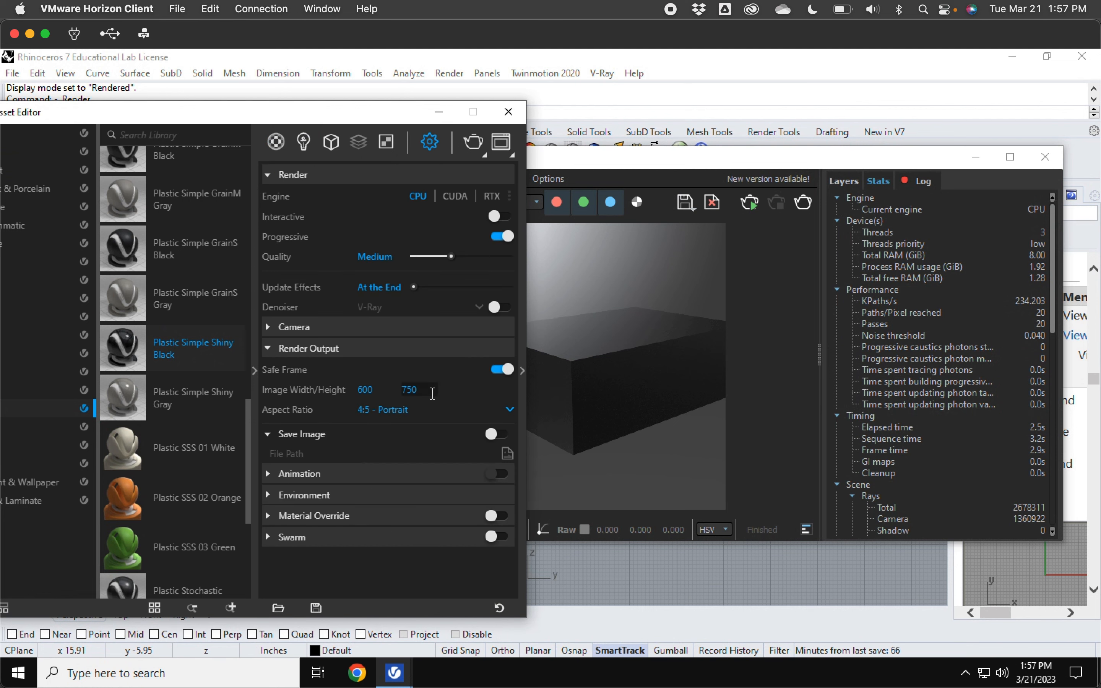
left_click(510, 408)
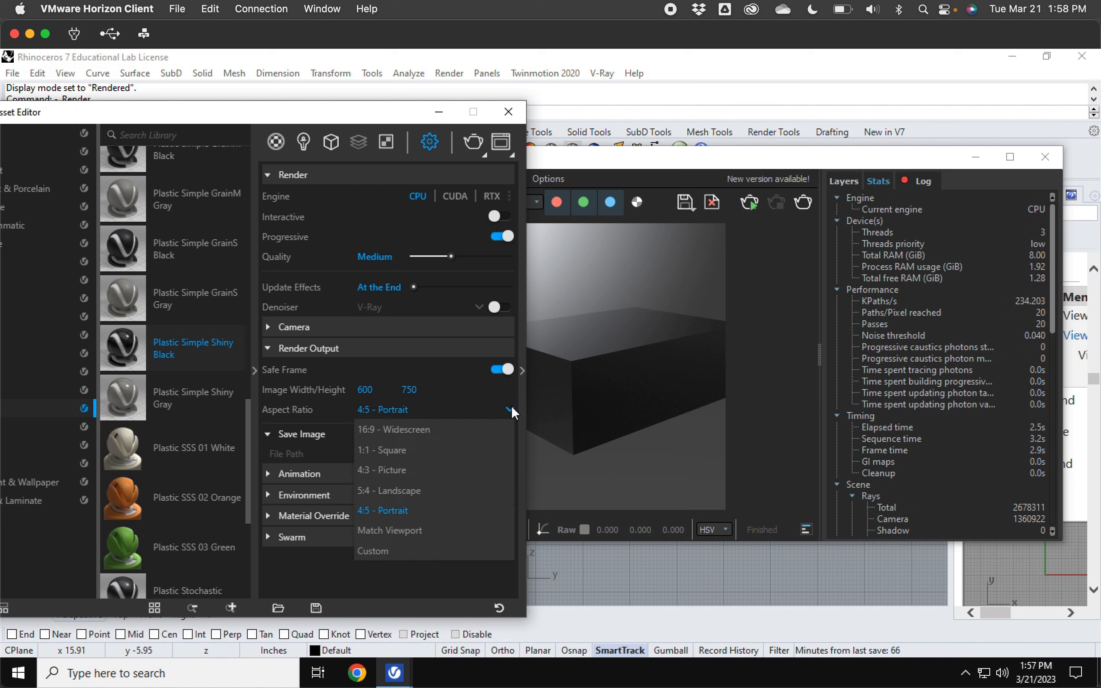
left_click(428, 491)
Step: Render the scene again at the new output size
left_click_drag(612, 166, 655, 441)
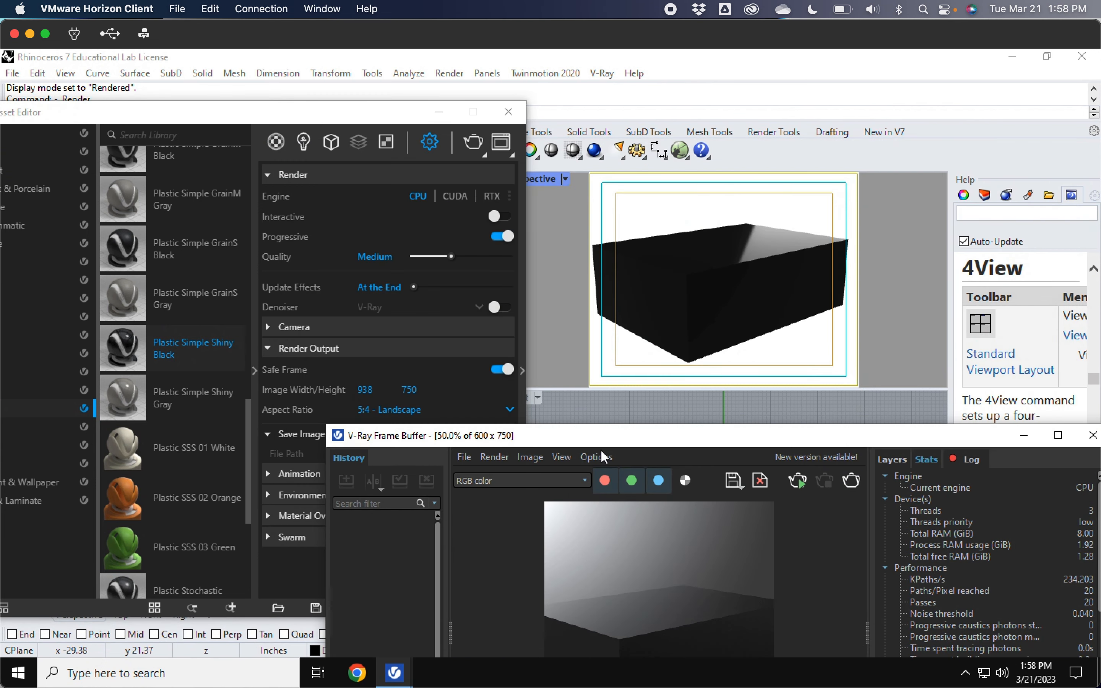
left_click(309, 116)
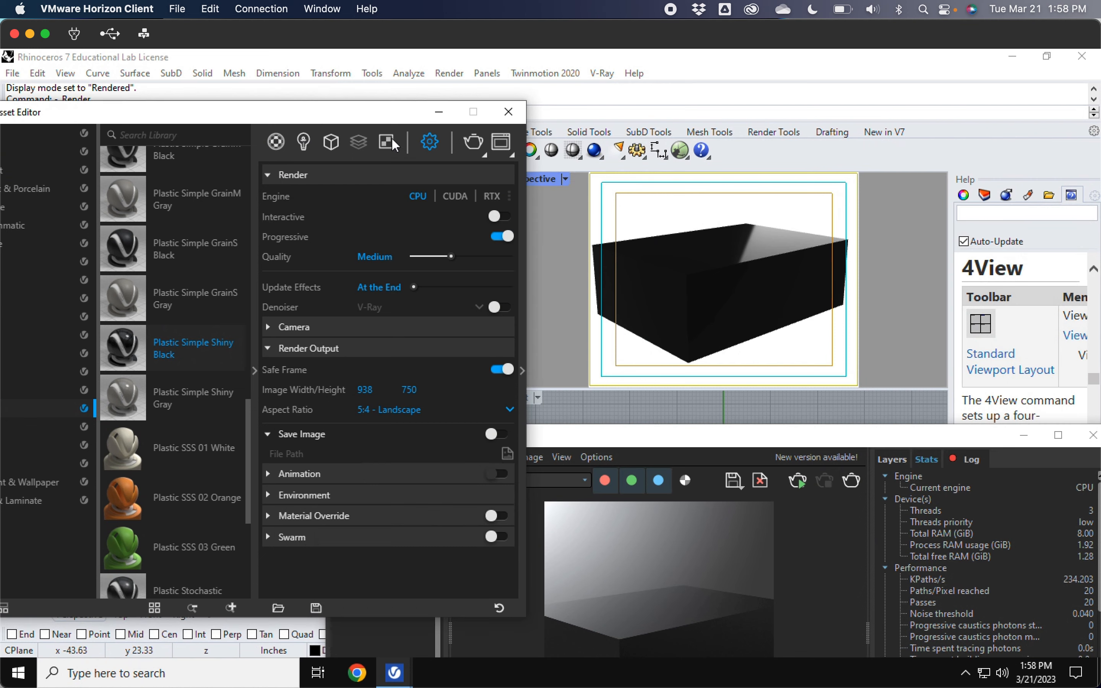
left_click(476, 141)
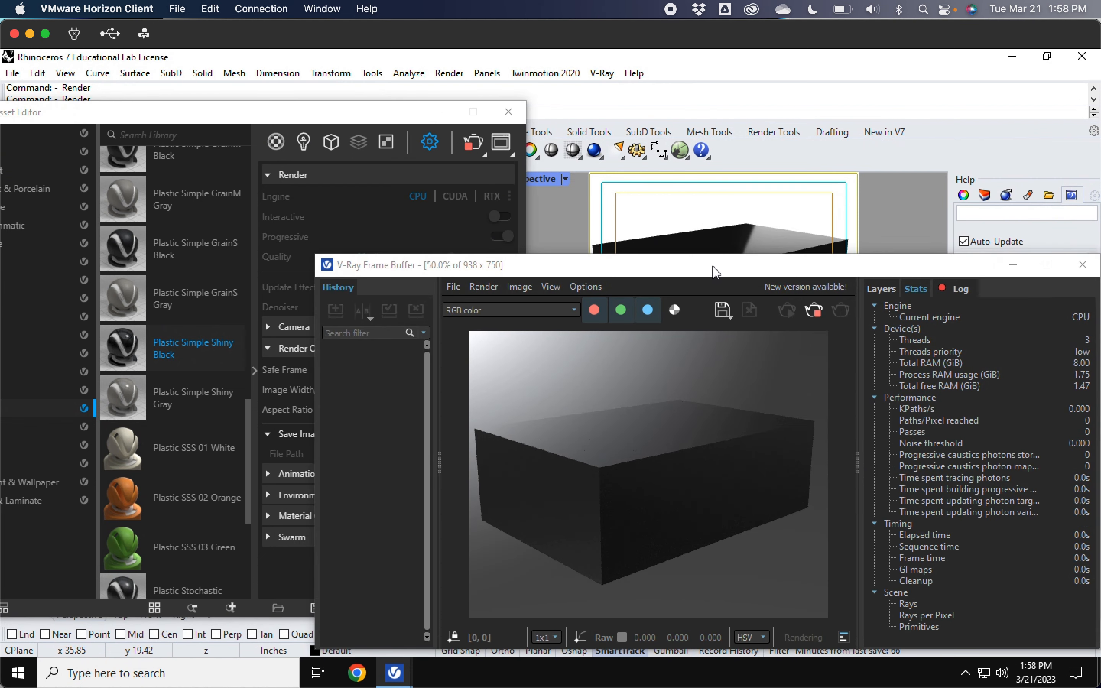
left_click_drag(716, 273, 696, 187)
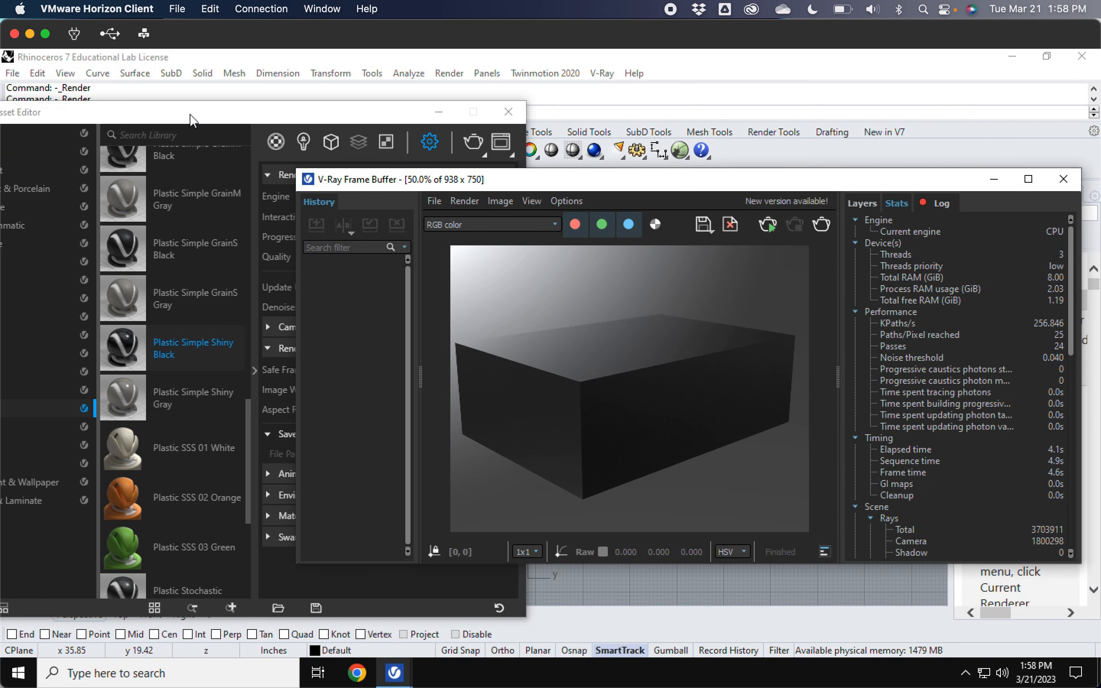
Step: Open the Plastic_Simple_Shiny_Black material's parameters in the scene materials list
left_click_drag(187, 113, 277, 112)
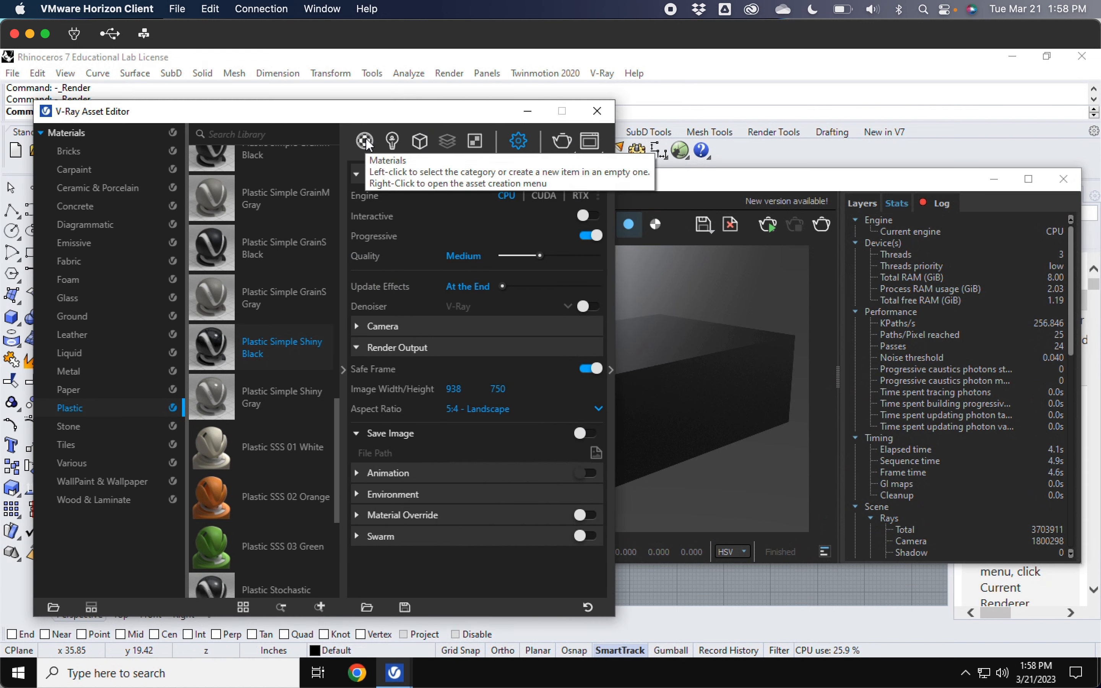
left_click(366, 142)
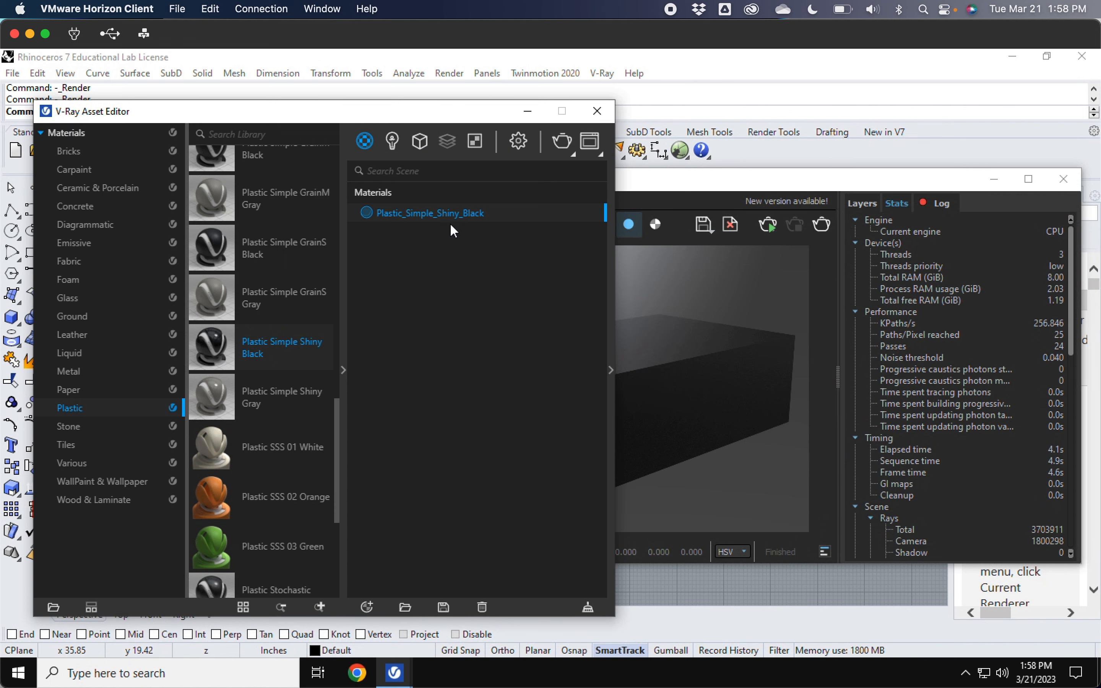
left_click(612, 370)
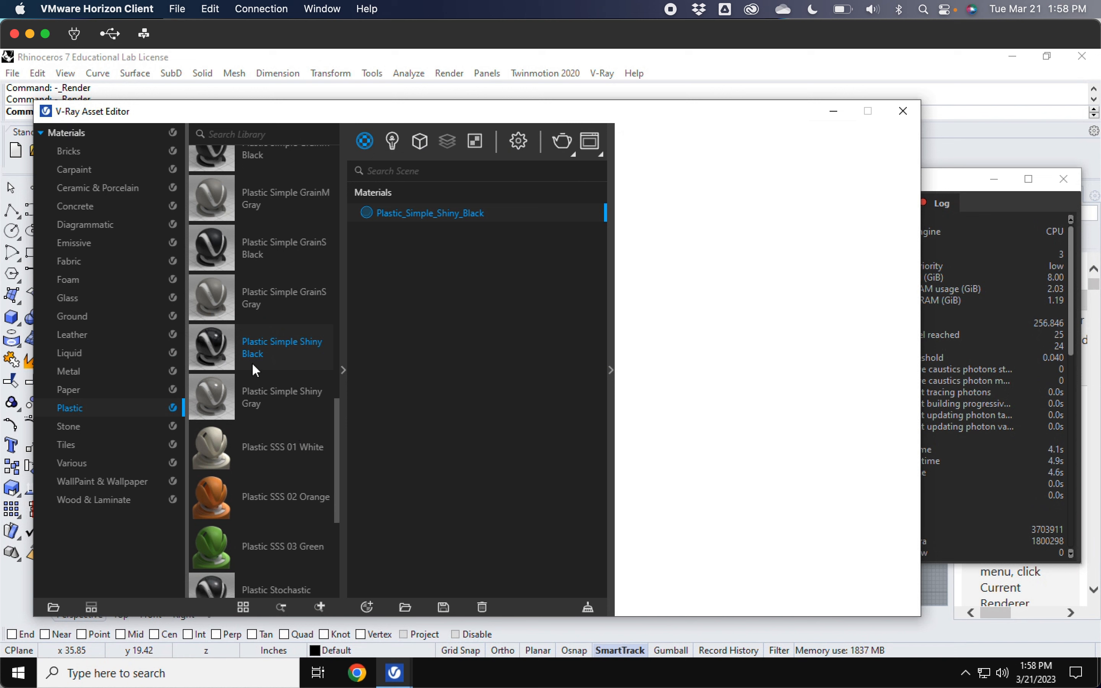
left_click(338, 459)
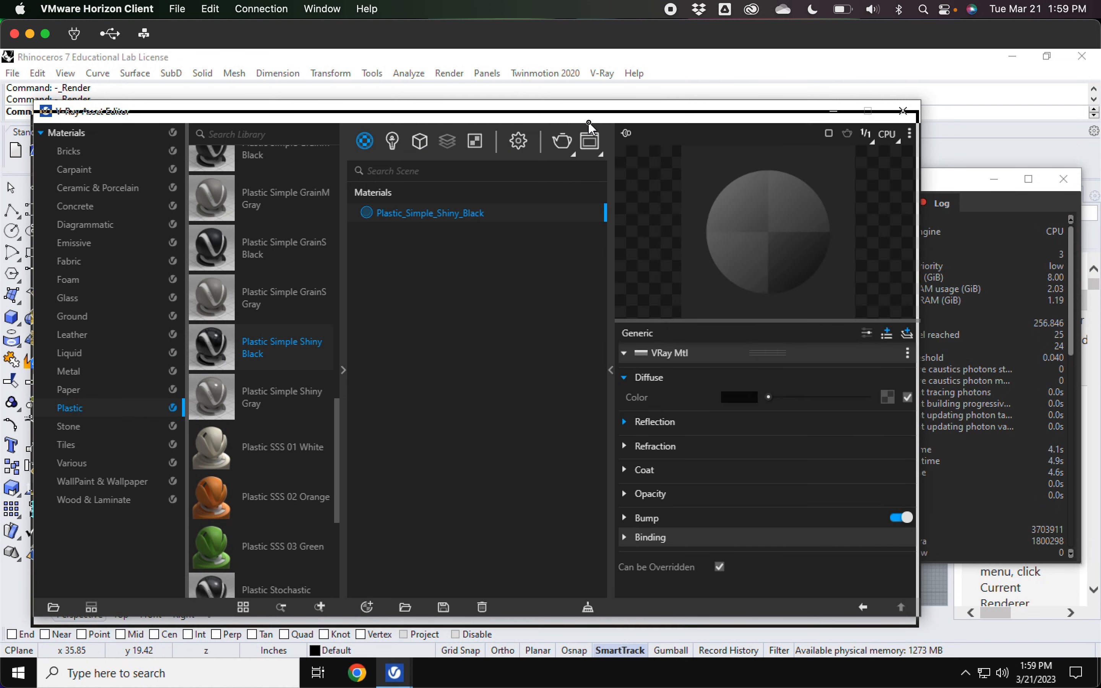
Step: Set the material's diffuse color to red (R 0.894, G 0.073, B 0.073)
left_click_drag(590, 118, 589, 123)
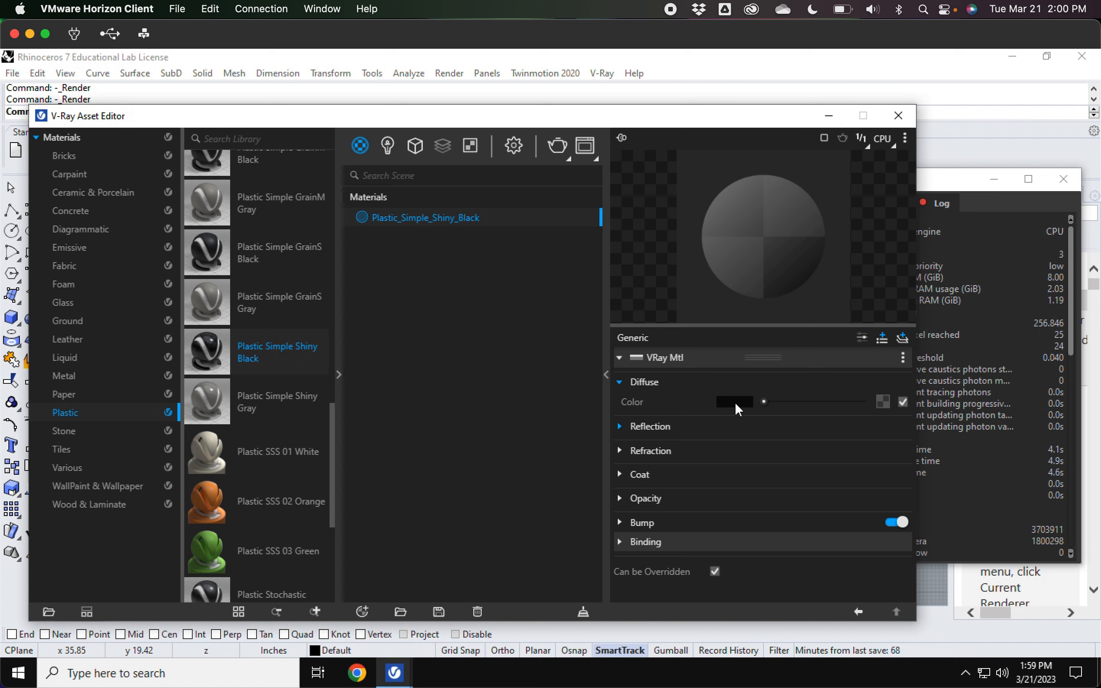
mouse_move(735, 406)
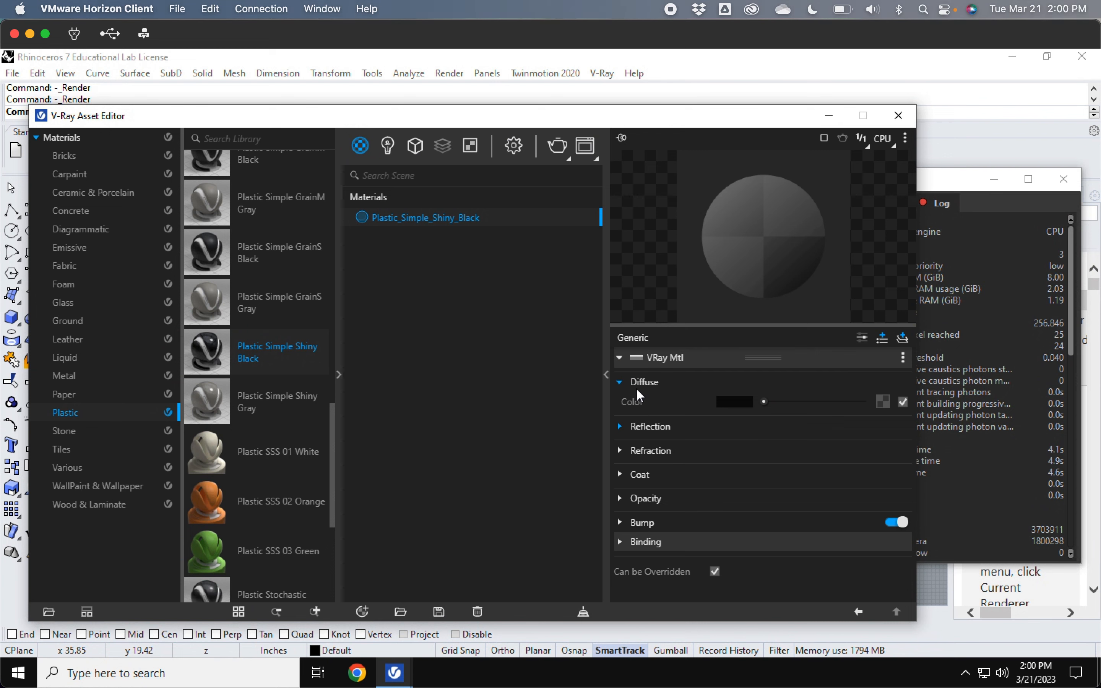
left_click(732, 400)
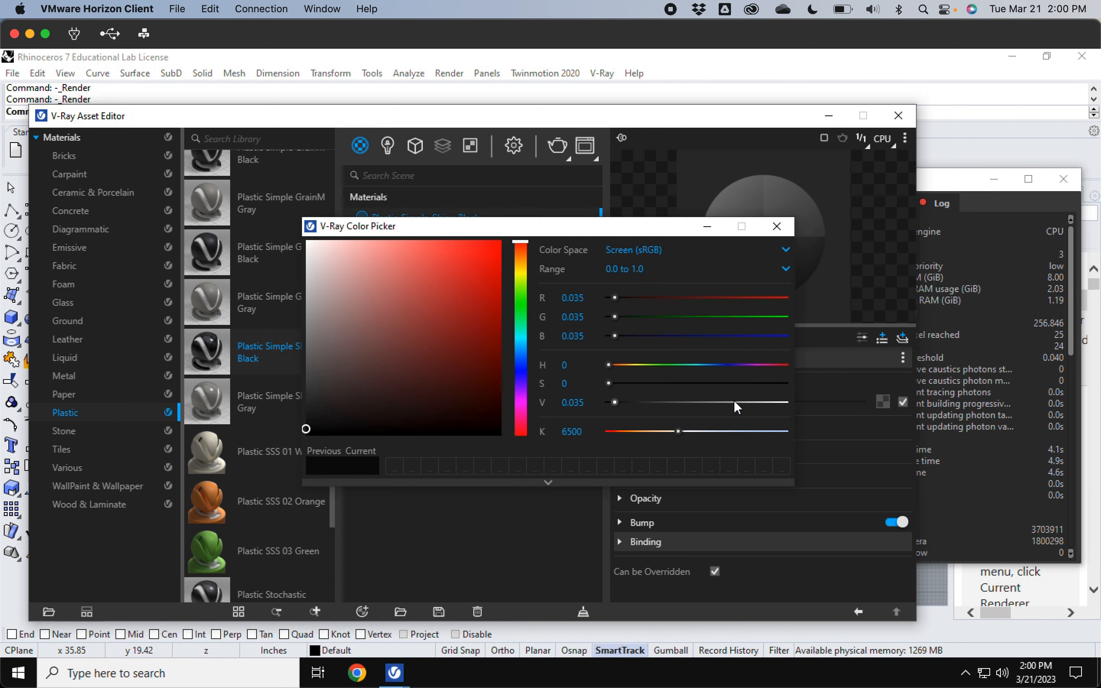
left_click(485, 275)
left_click(485, 261)
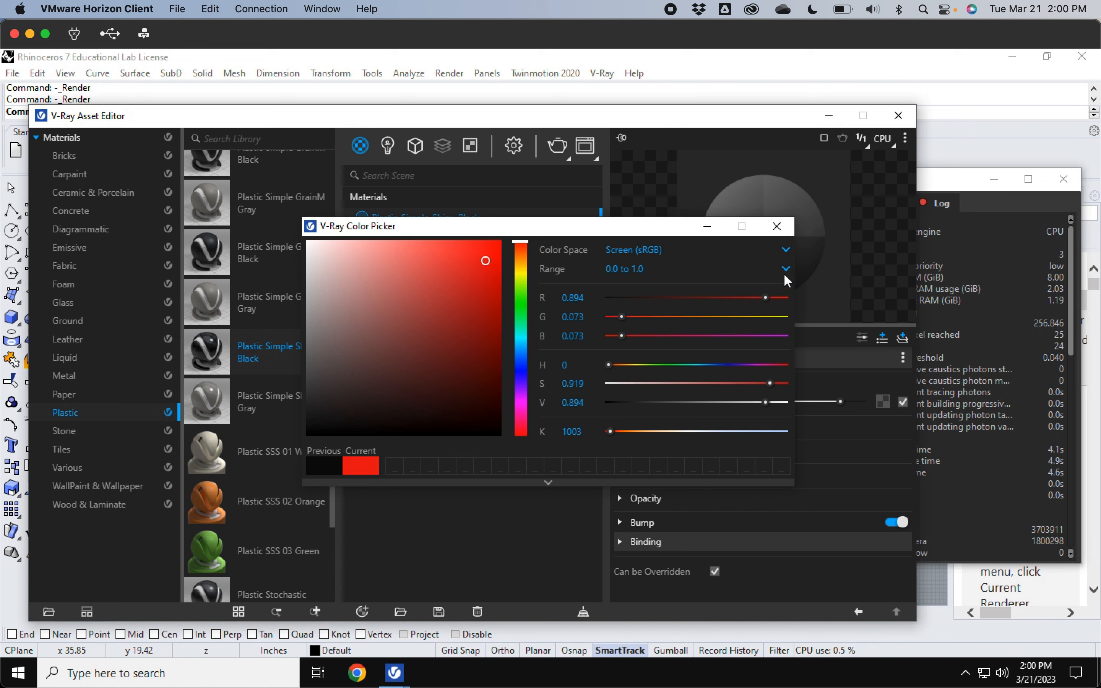
left_click(777, 227)
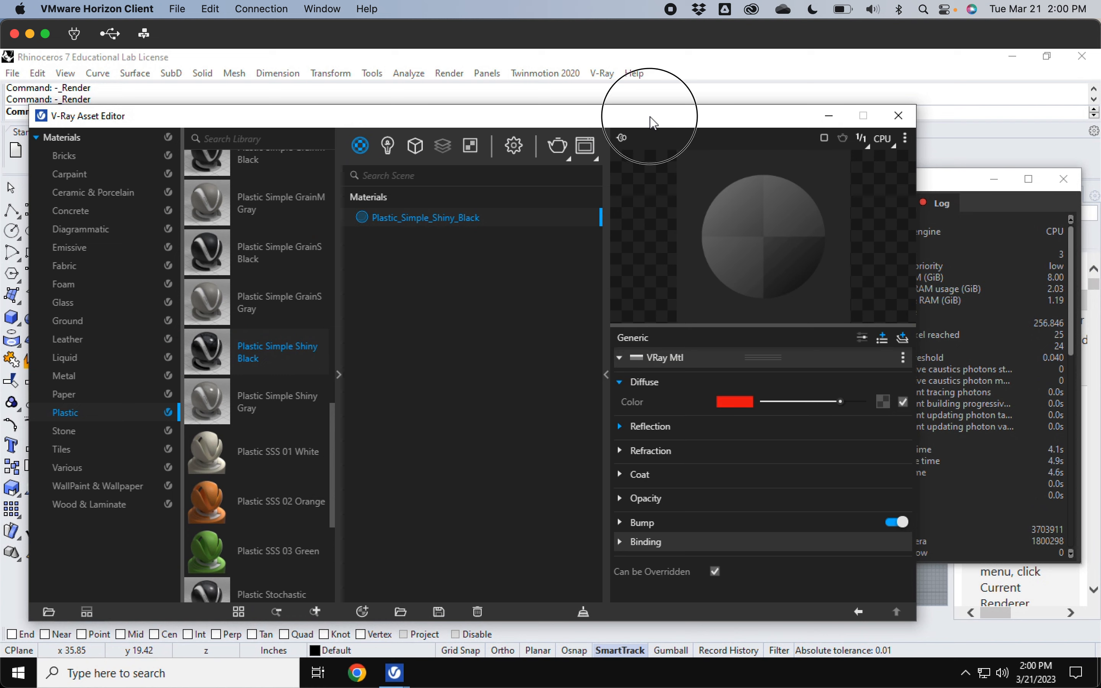
Step: Render the scene with V-Ray to preview the red material on the box
left_click_drag(651, 123, 634, 481)
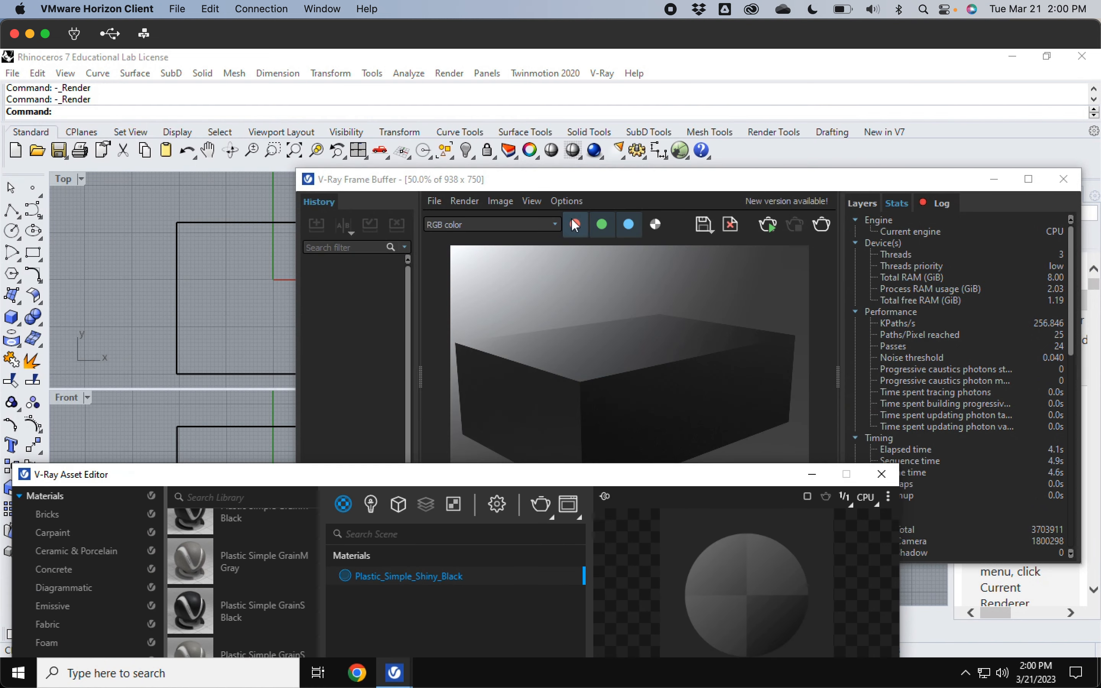
left_click_drag(564, 184, 594, 460)
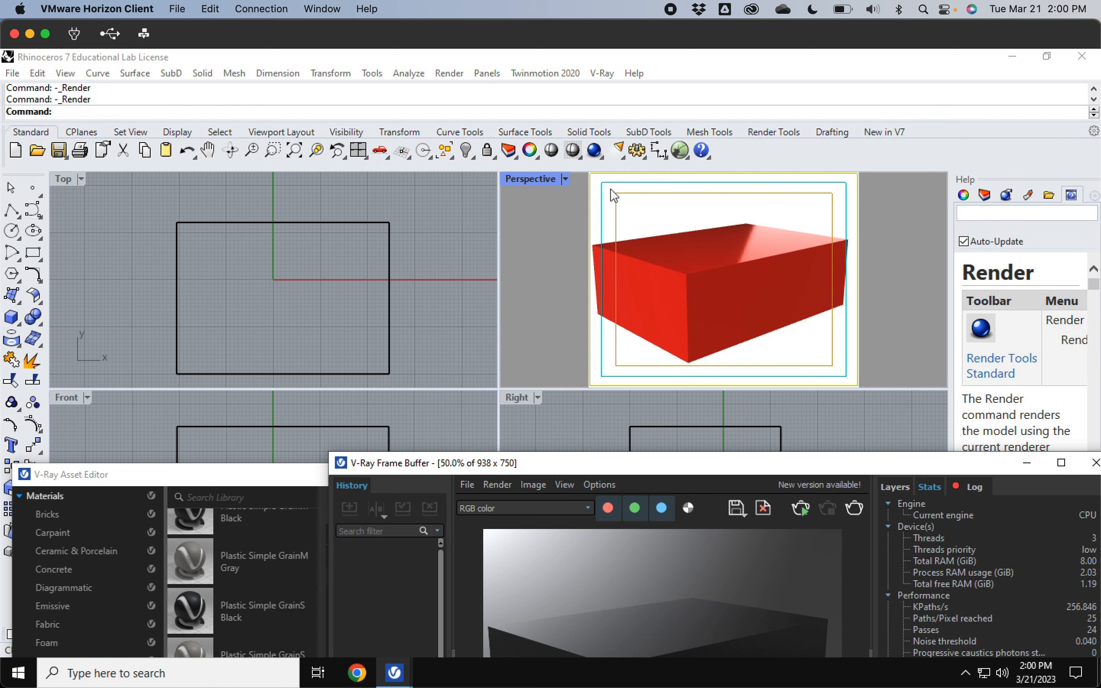
left_click(566, 179)
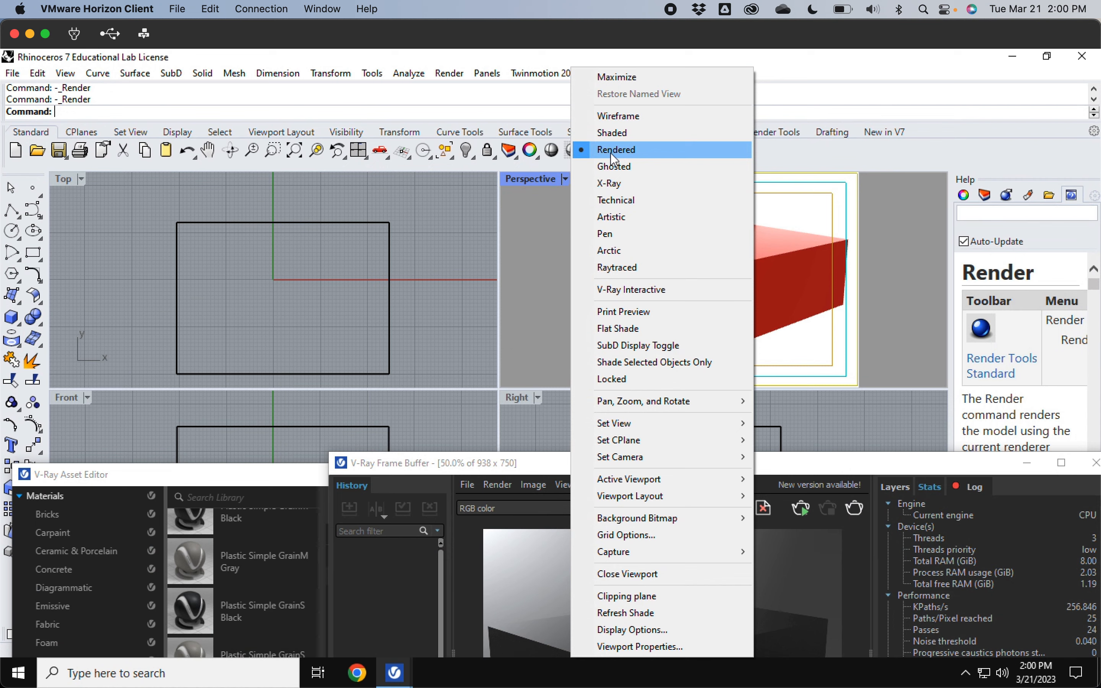
left_click(541, 238)
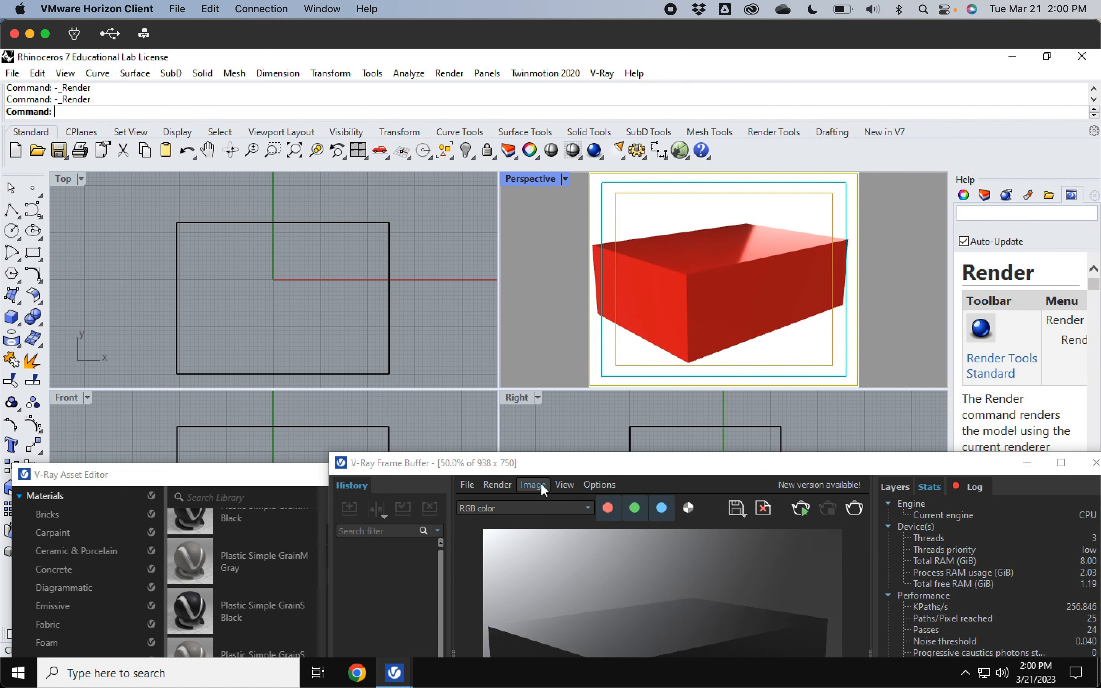
left_click_drag(567, 464, 510, 117)
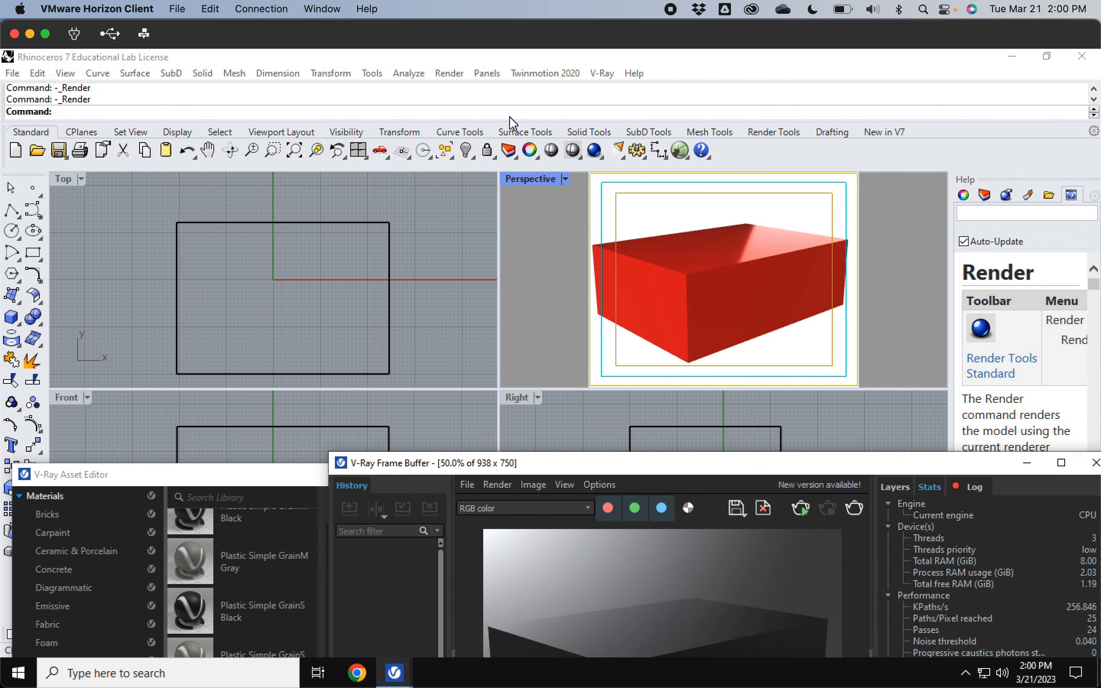
left_click_drag(210, 482, 196, 343)
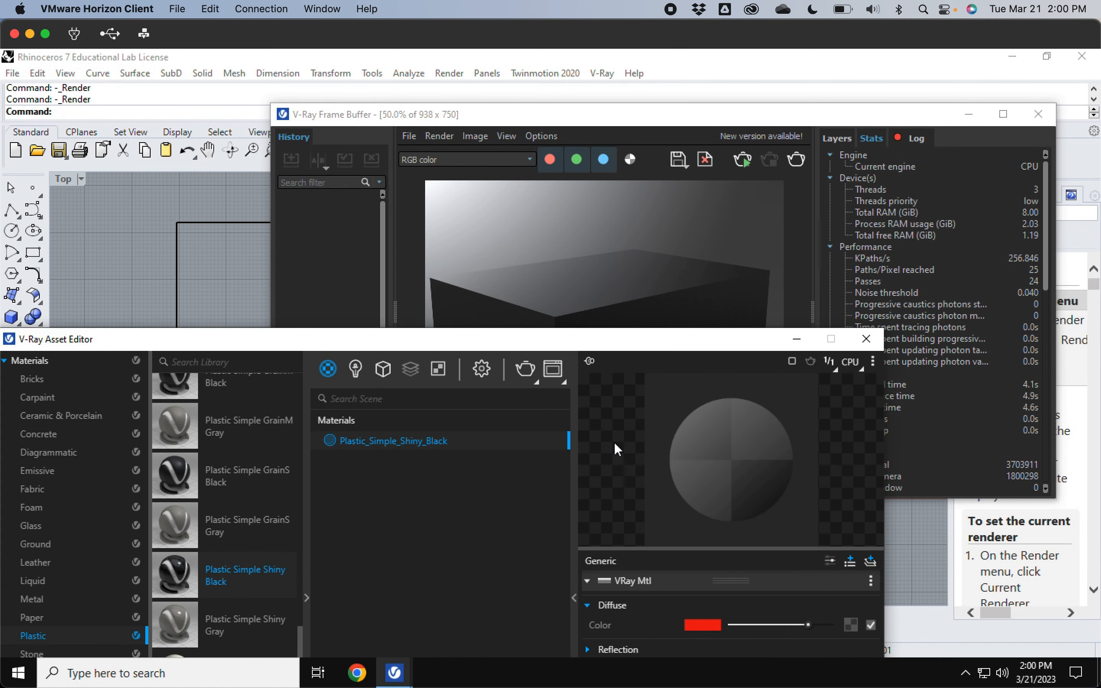
left_click(526, 374)
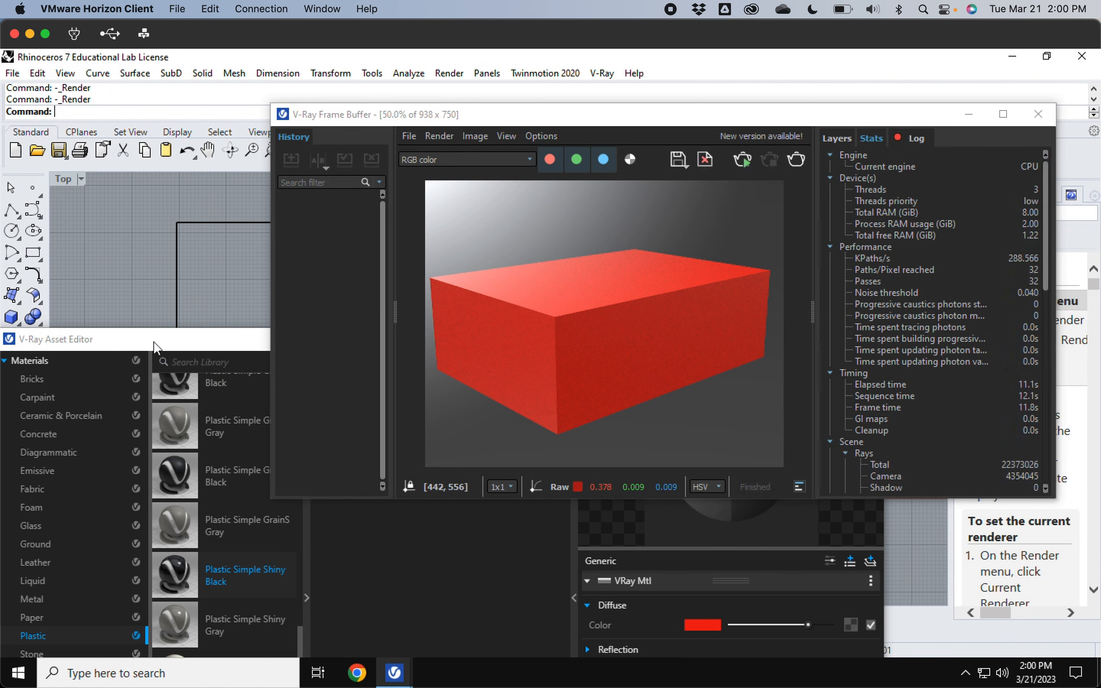
Step: Change the material's diffuse color to green (R 0.2, G 0.968, B 0.359)
left_click(680, 570)
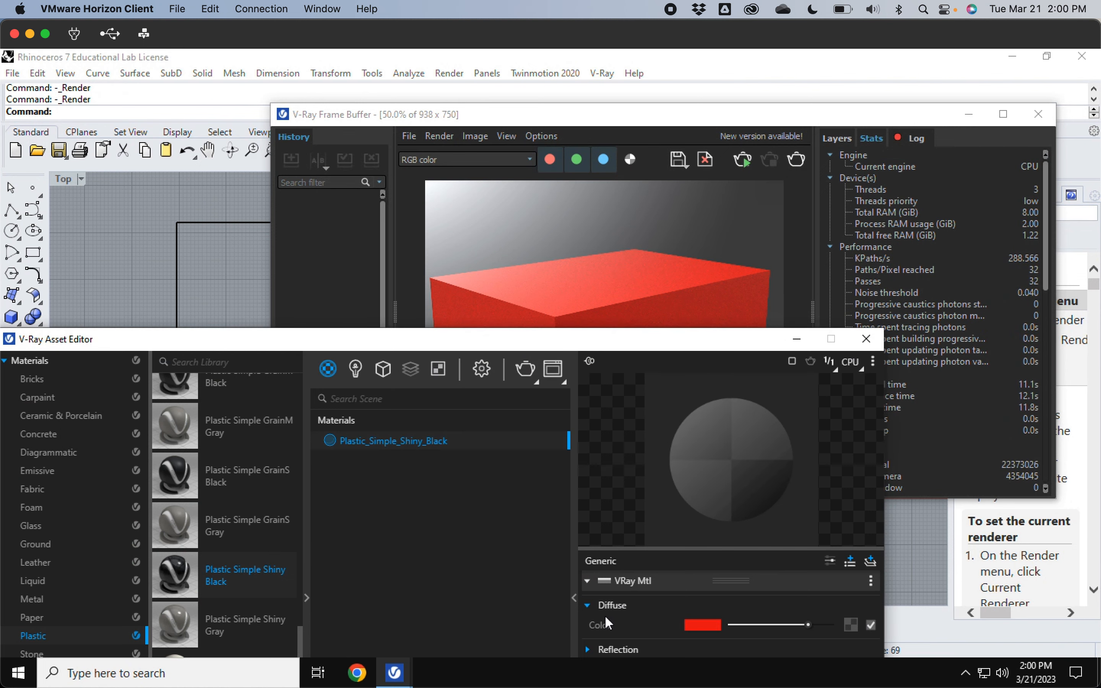
left_click(708, 626)
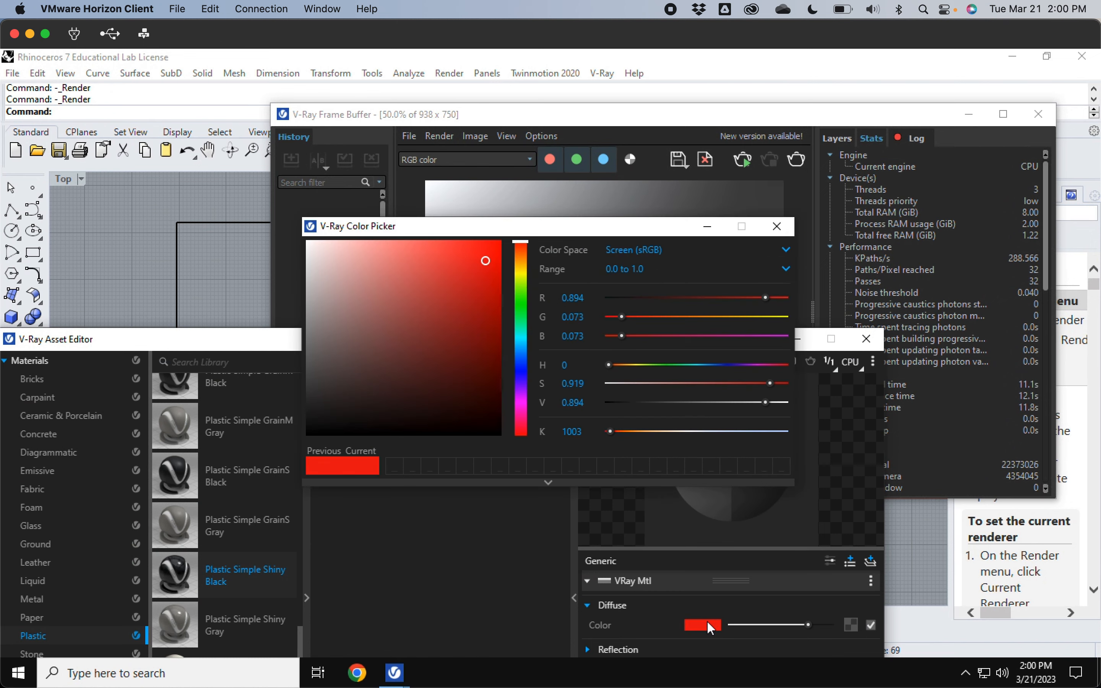
mouse_move(525, 339)
left_mouse_down()
mouse_move(524, 326)
mouse_move(524, 397)
mouse_move(527, 313)
left_mouse_up()
left_click_drag(465, 261, 461, 248)
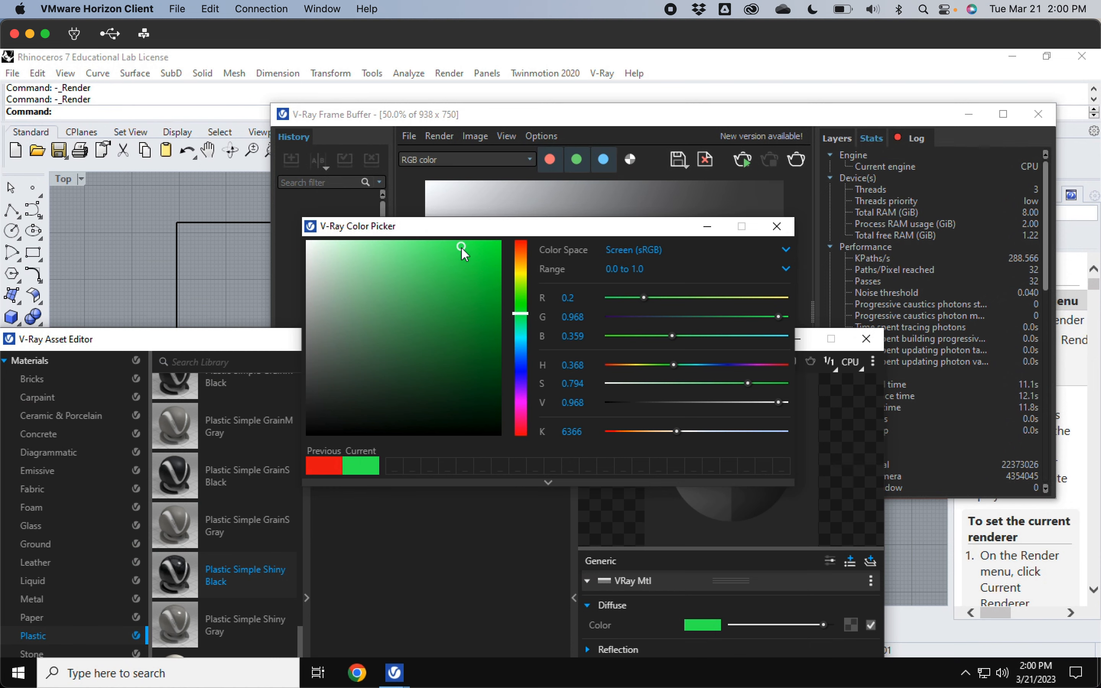
left_click(782, 230)
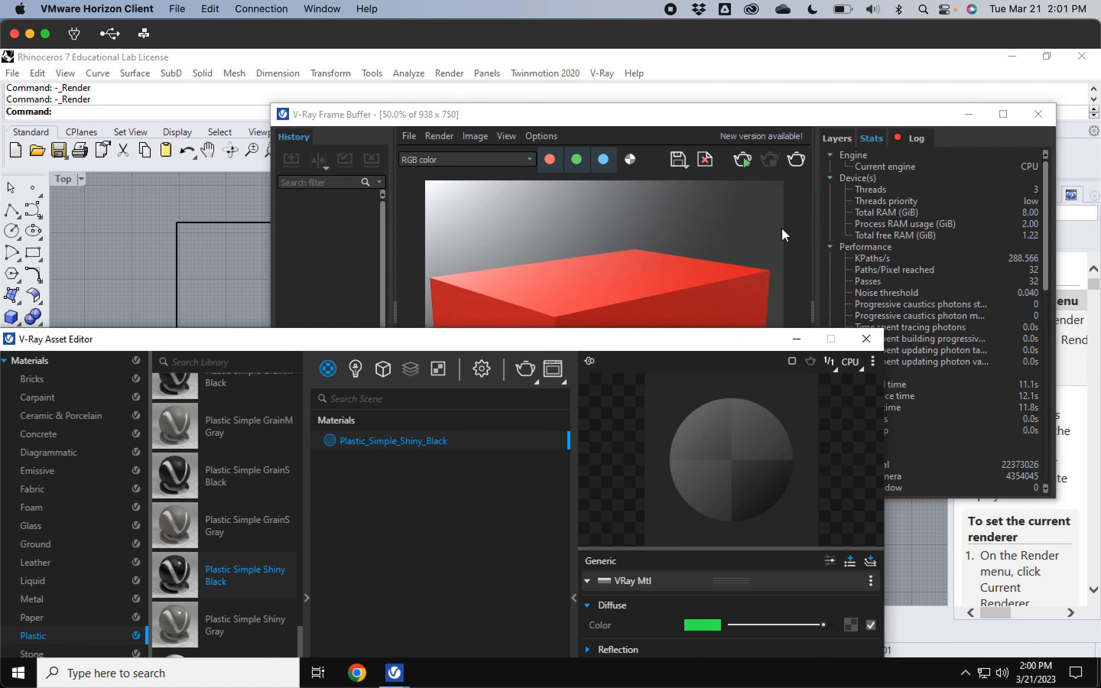
Step: Render the scene again with the green material
left_click_drag(612, 114, 624, 492)
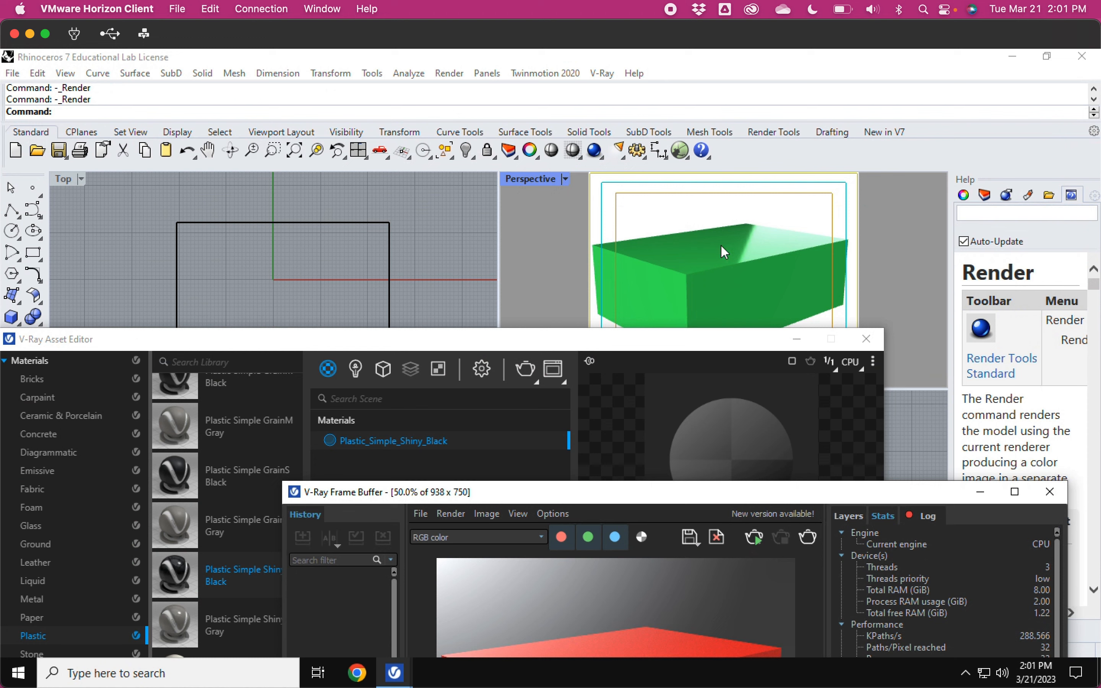
left_click(526, 369)
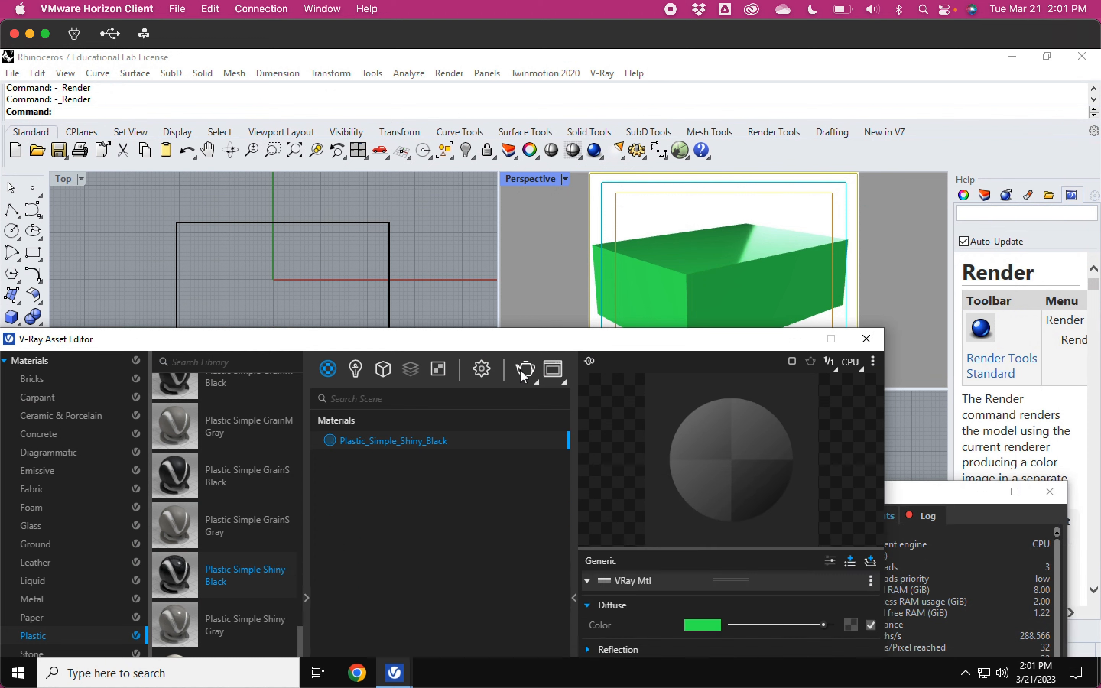
left_click_drag(890, 497, 893, 142)
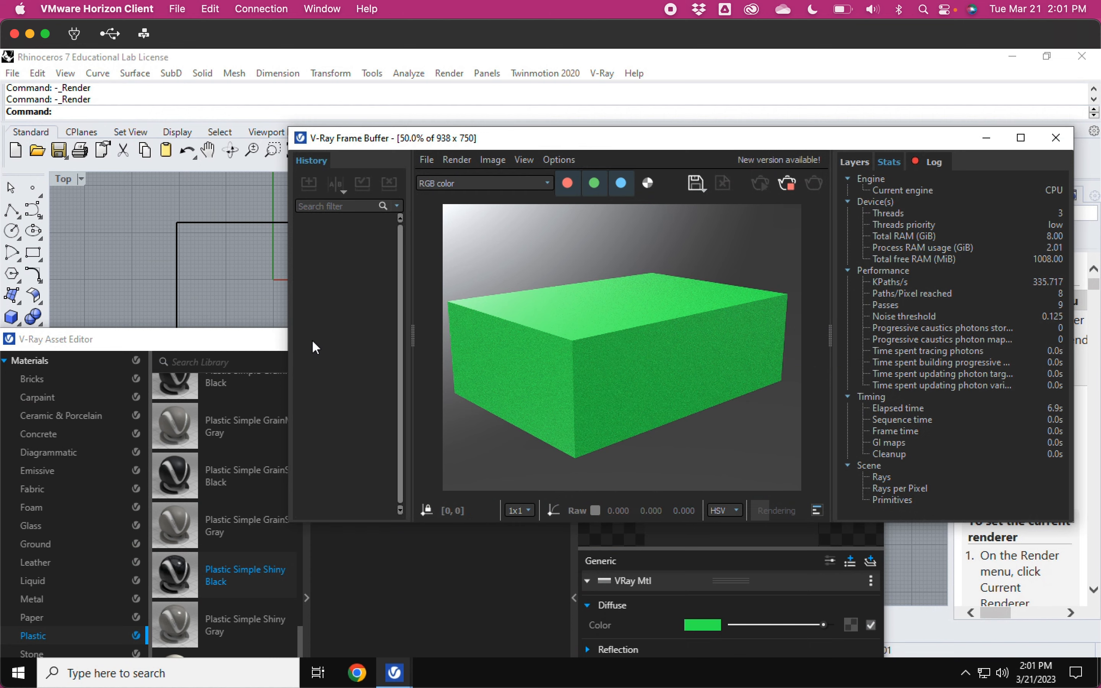
Step: Rename the scene material to Plastic_Simple_Shiny_Green
left_click(215, 346)
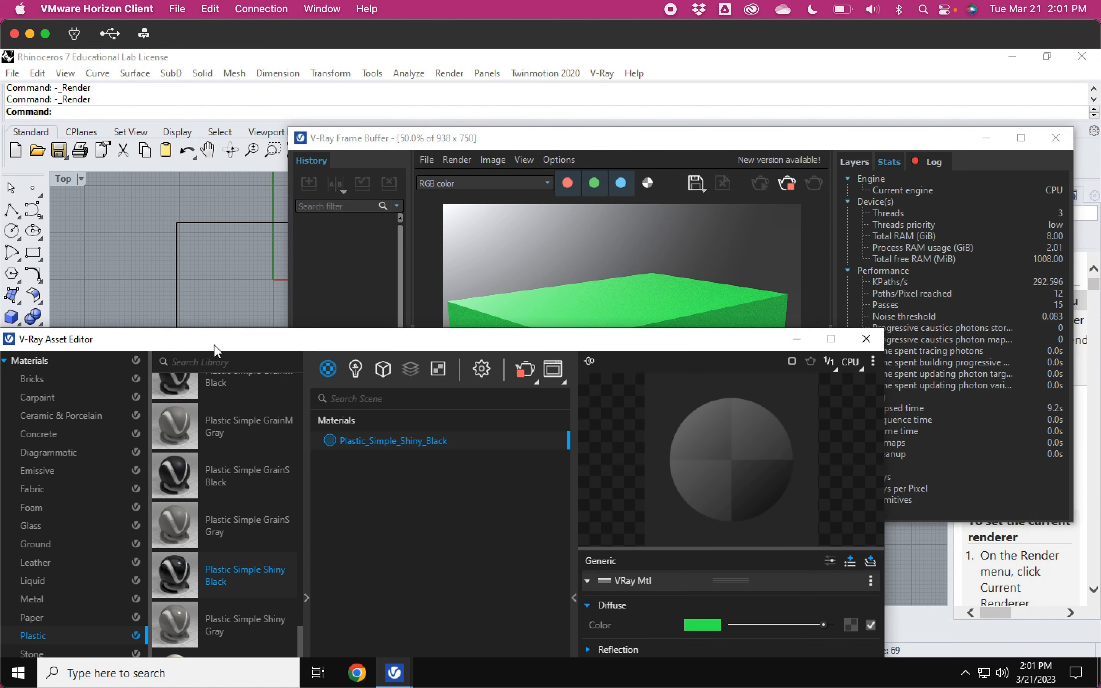
left_click_drag(214, 346, 235, 222)
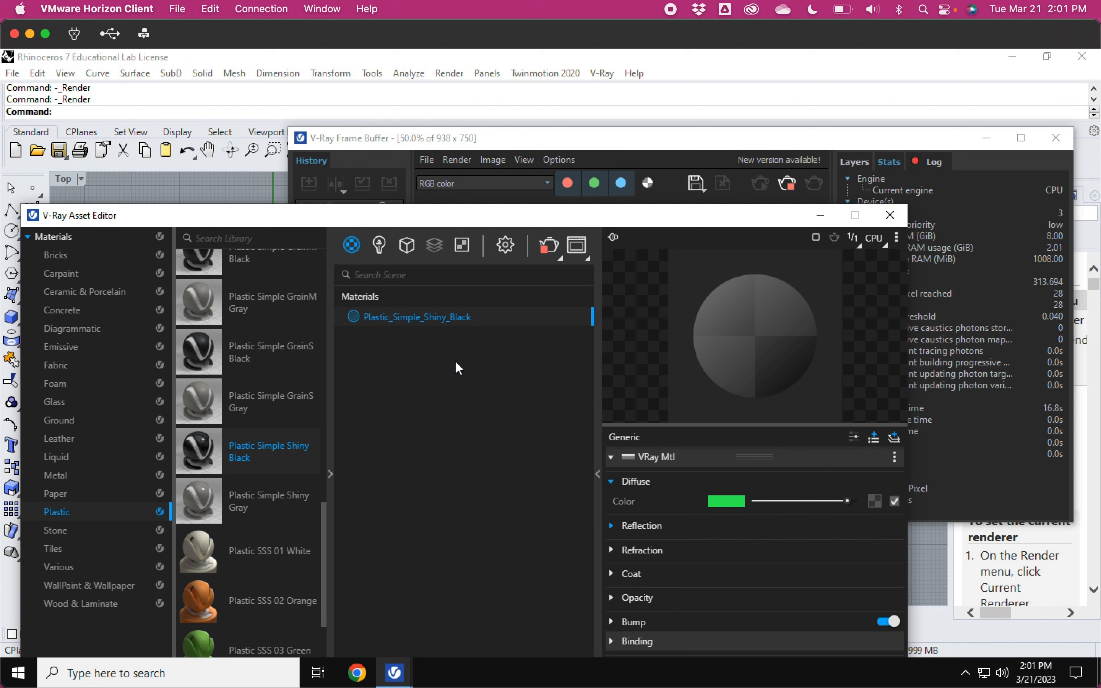
right_click(460, 318)
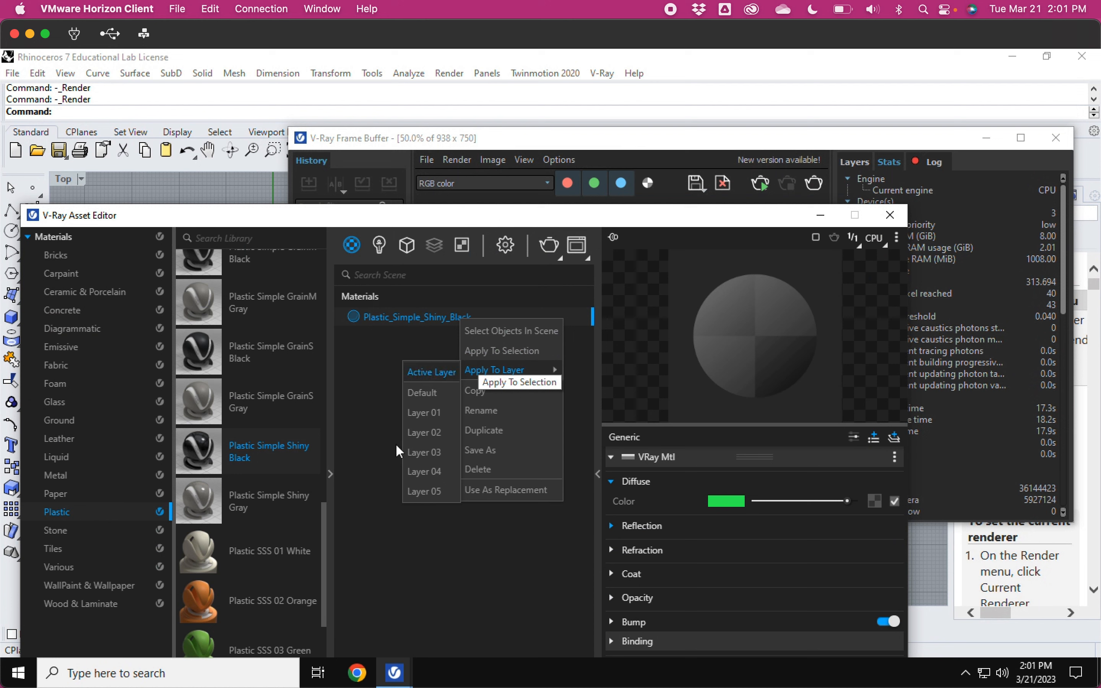
left_click(502, 411)
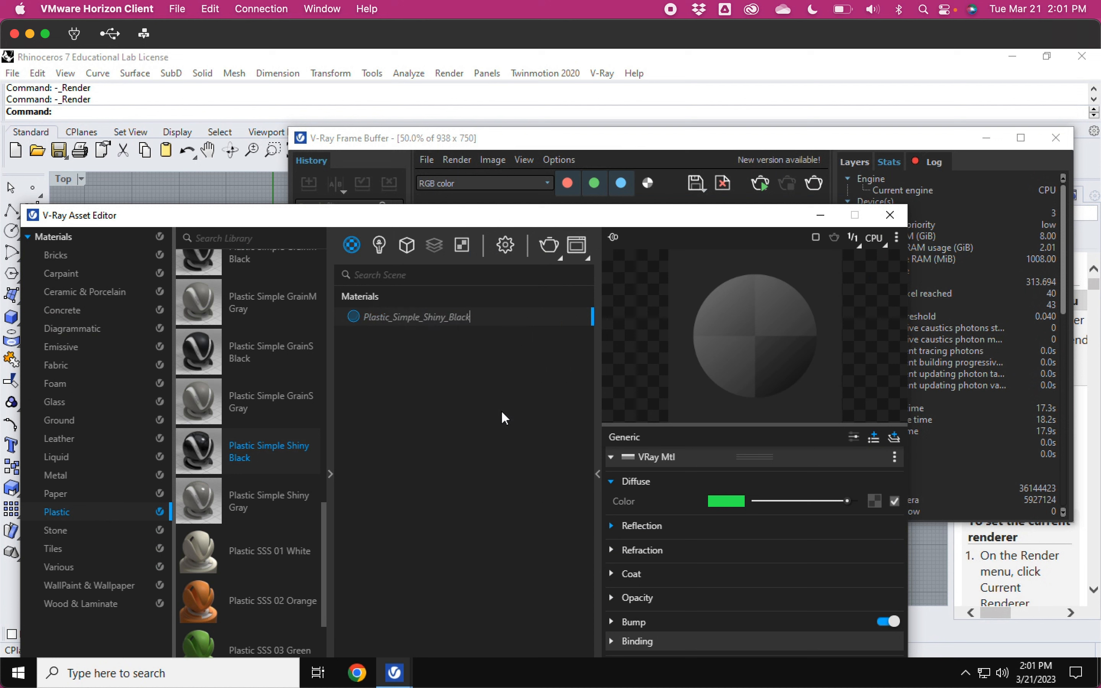
key("BackSpace")
key("BackSpace")
key("BackSpace")
key("BackSpace")
key("BackSpace")
type("Green")
key("Return")
Step: Expand the material's Opacity settings and set the opacity to 0.5
left_click_drag(663, 215, 465, 120)
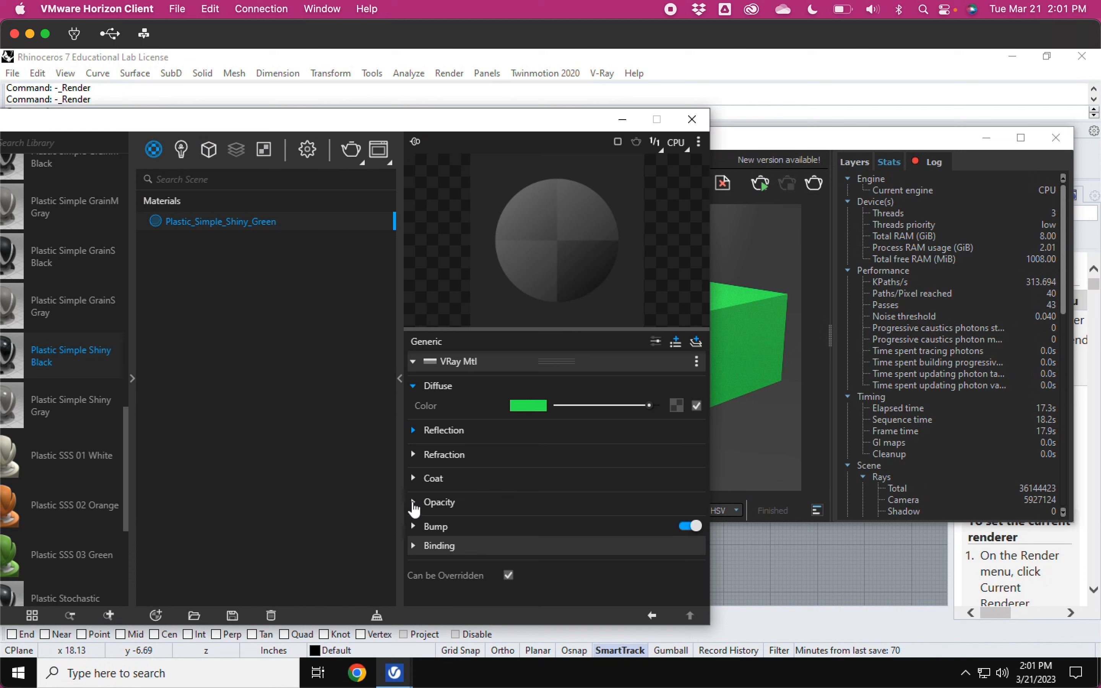
left_click(414, 504)
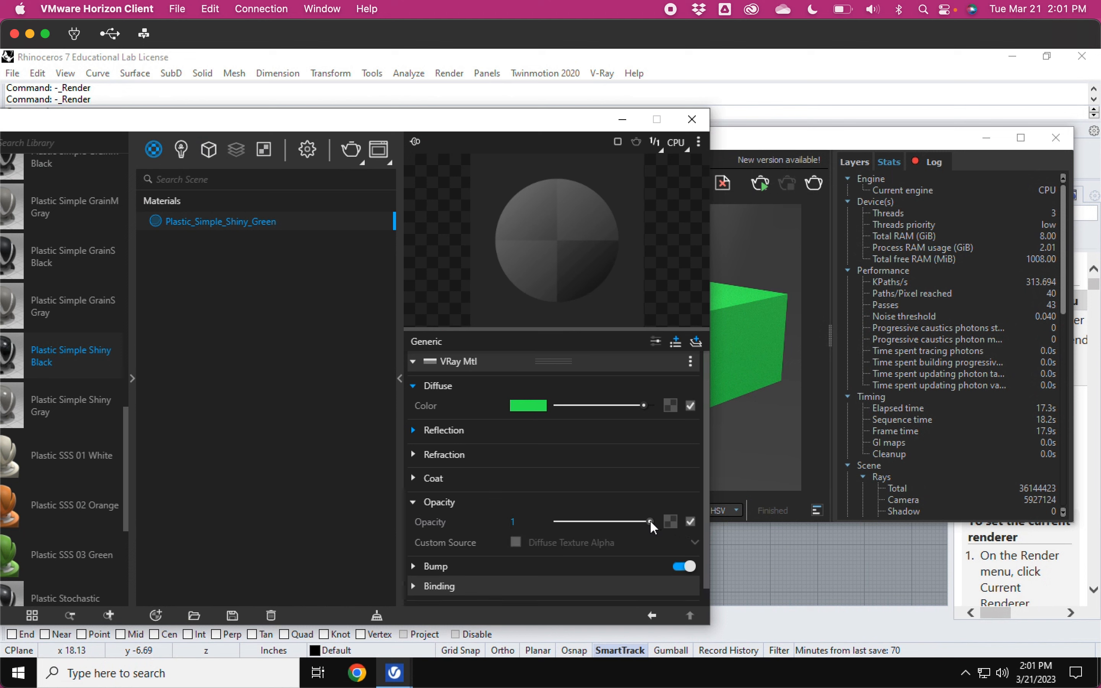
left_click_drag(650, 521, 604, 524)
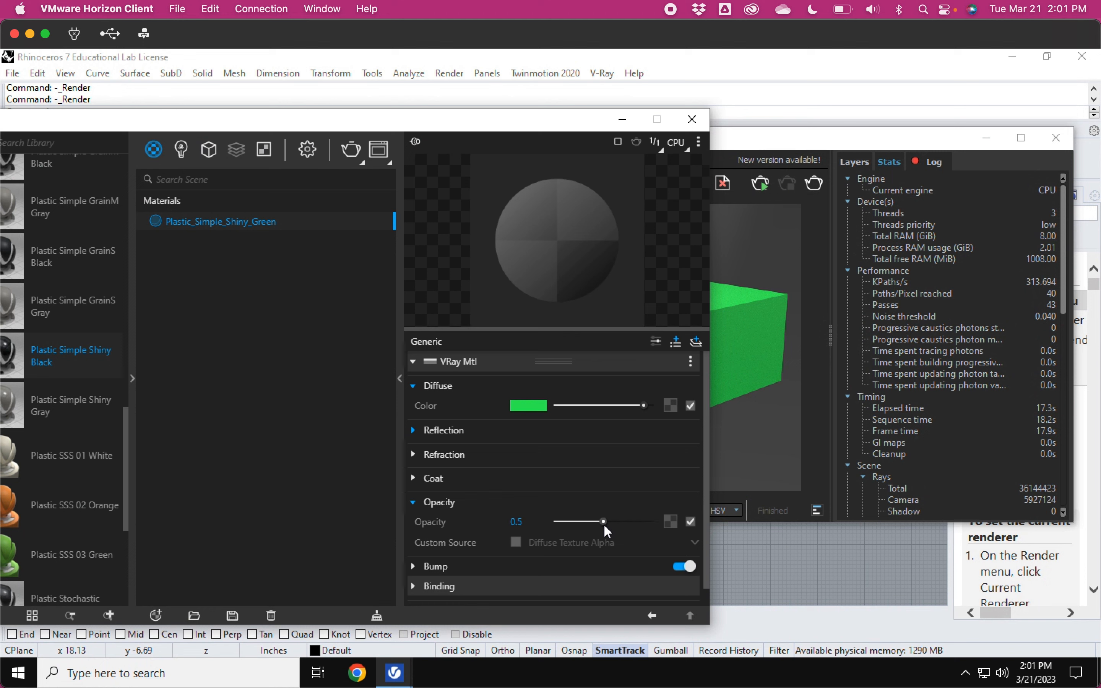
Step: Render the scene with the semi-transparent green material
left_click(352, 152)
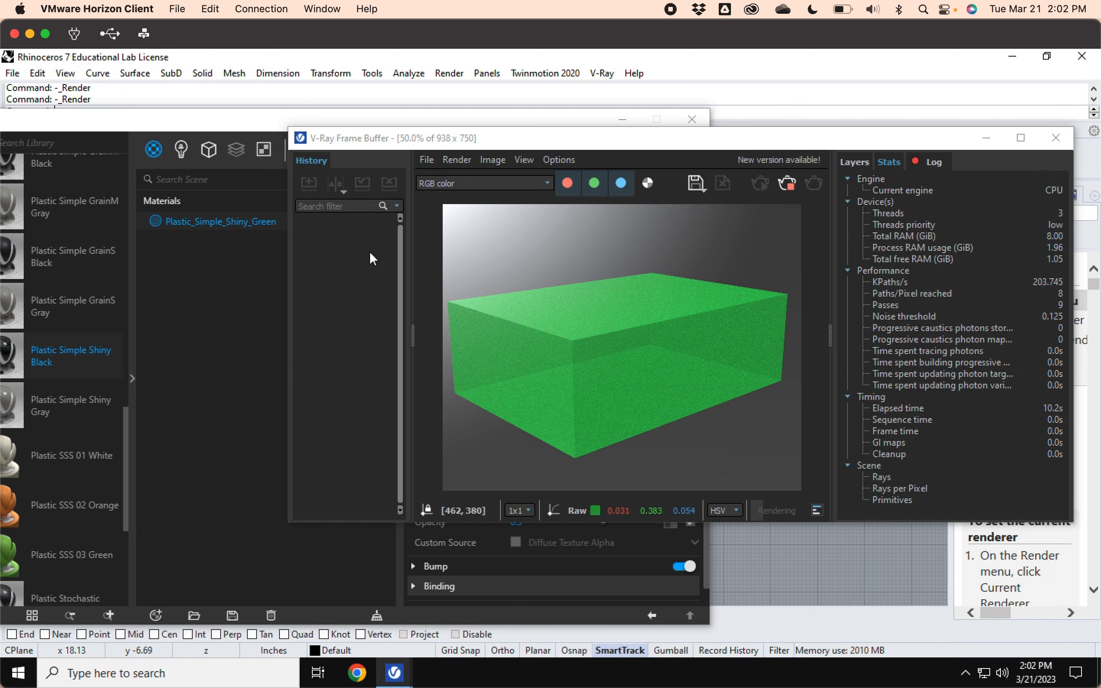
left_click(182, 126)
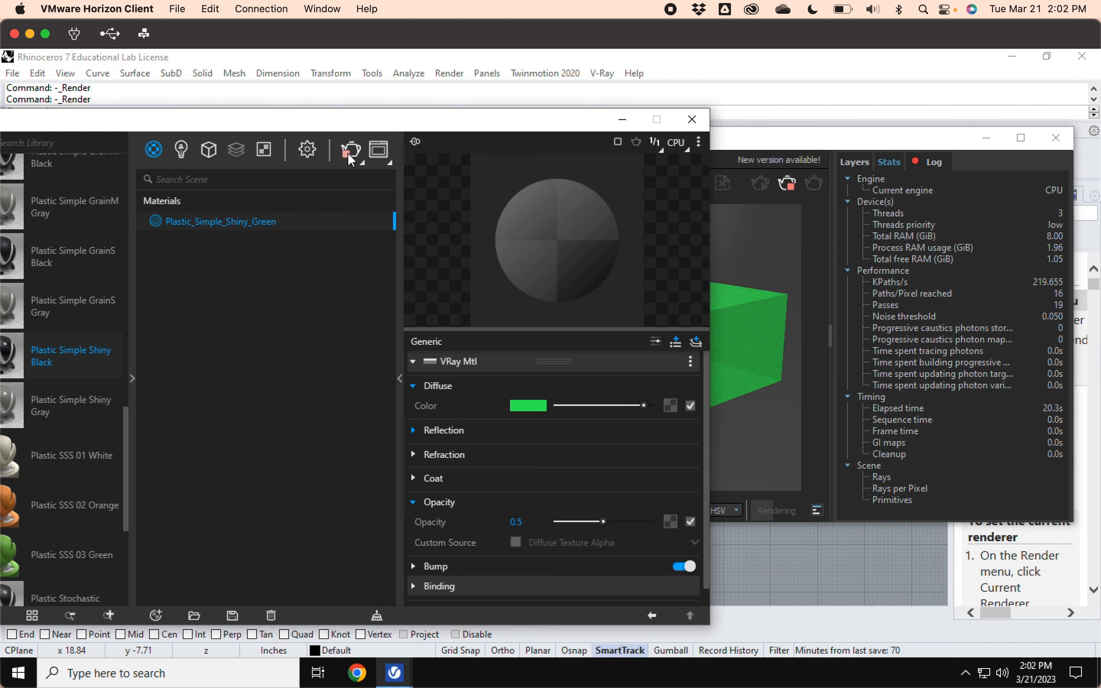
left_click(776, 505)
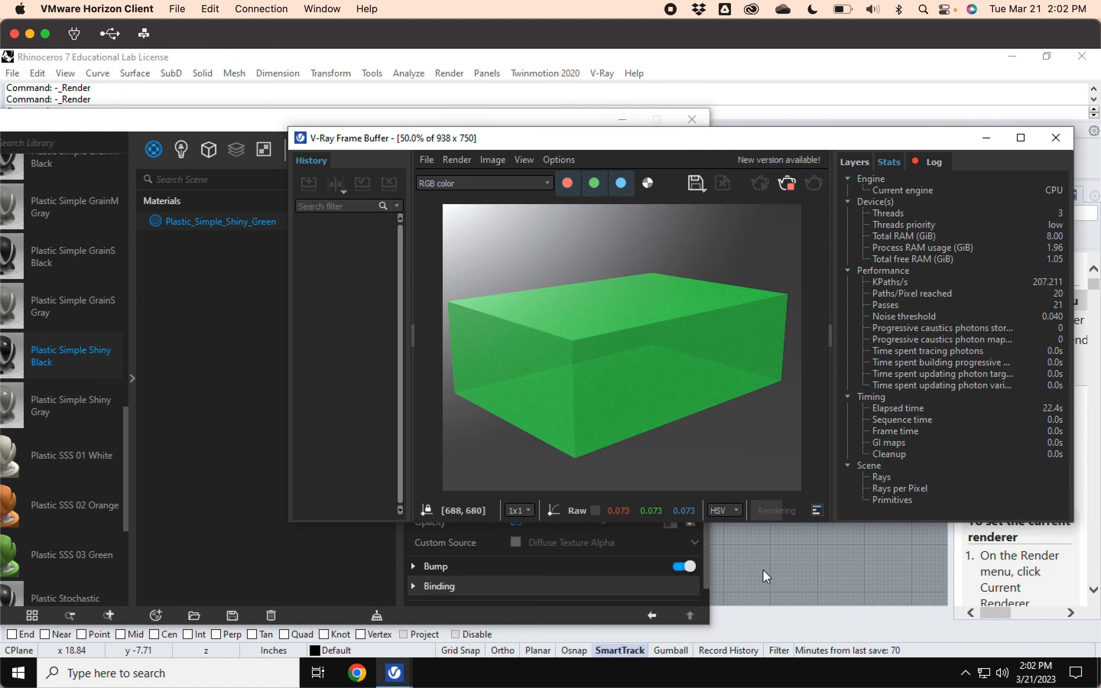